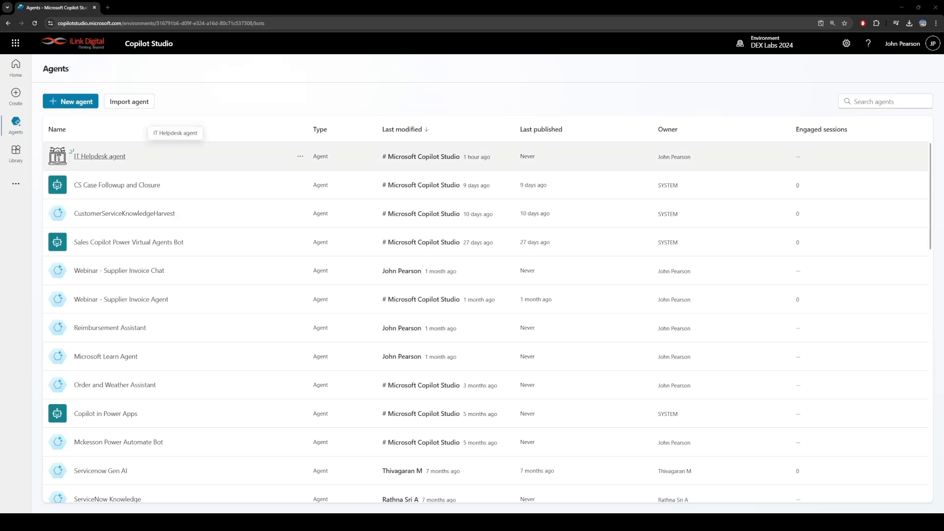
- Open the IT Helpdesk agent from the agents list
{"action": "left_click", "coordinate": [100, 157]}
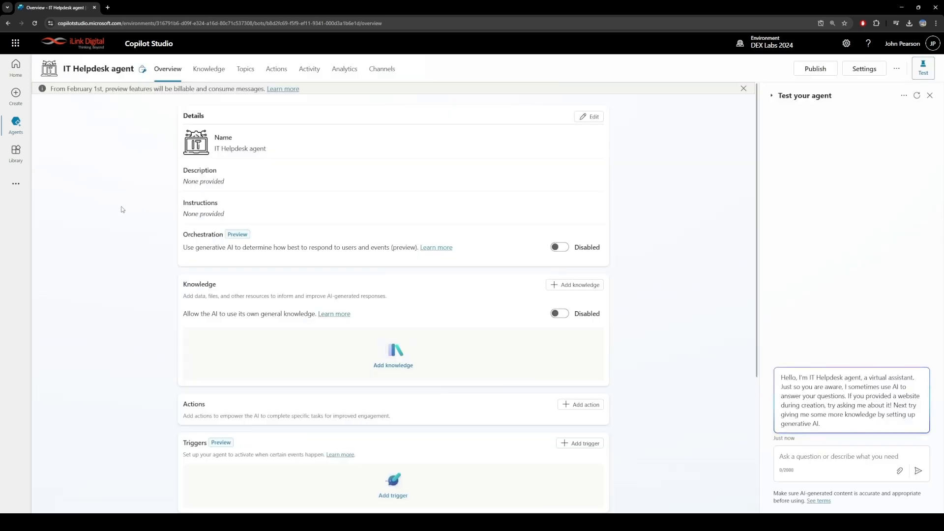
{"action": "left_click_drag", "start_coordinate": [268, 149], "coordinate": [214, 155]}
{"action": "left_click", "coordinate": [161, 149]}
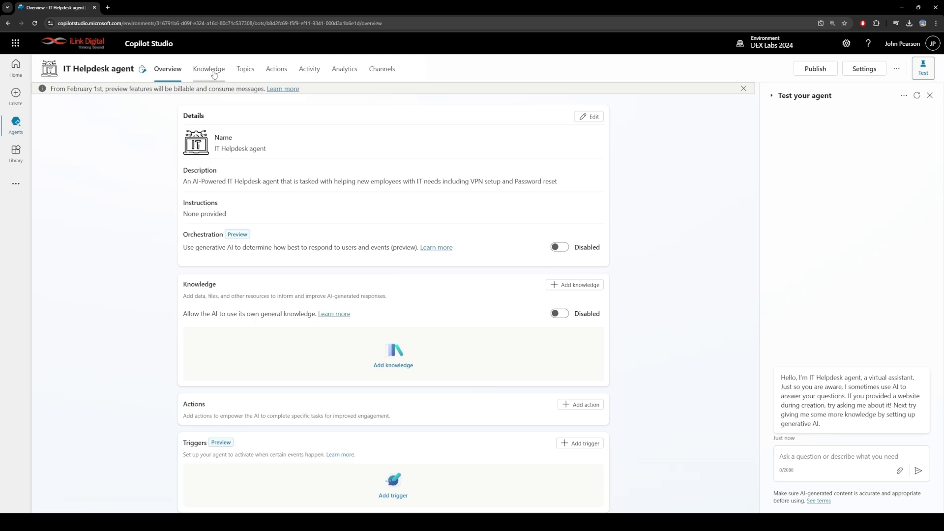
- Upload Cisco AnyConnect-Okta 2.pdf as a knowledge source for the agent, keeping its suggested name and description
{"action": "scroll", "coordinate": [167, 302], "scroll_direction": "down", "scroll_amount": 1}
{"action": "scroll", "coordinate": [168, 302], "scroll_direction": "down", "scroll_amount": 1}
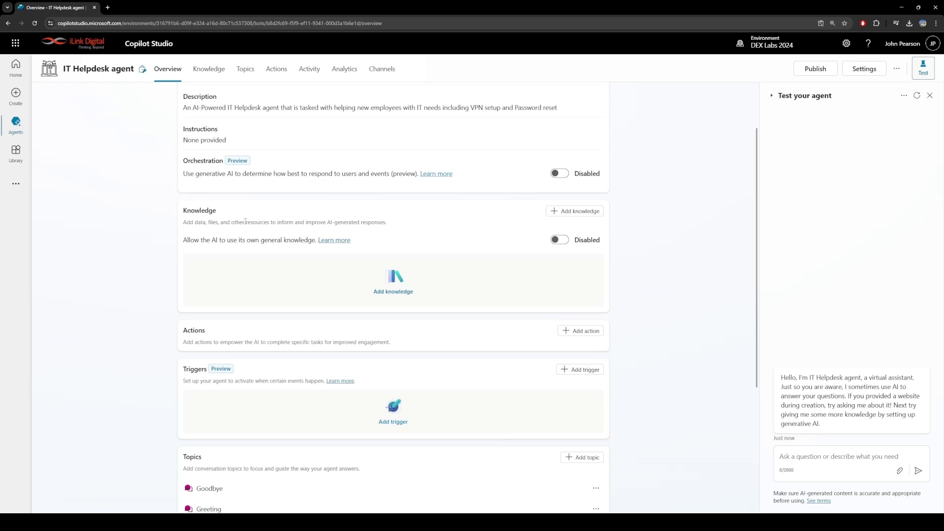
{"action": "scroll", "coordinate": [245, 223], "scroll_direction": "up", "scroll_amount": 1}
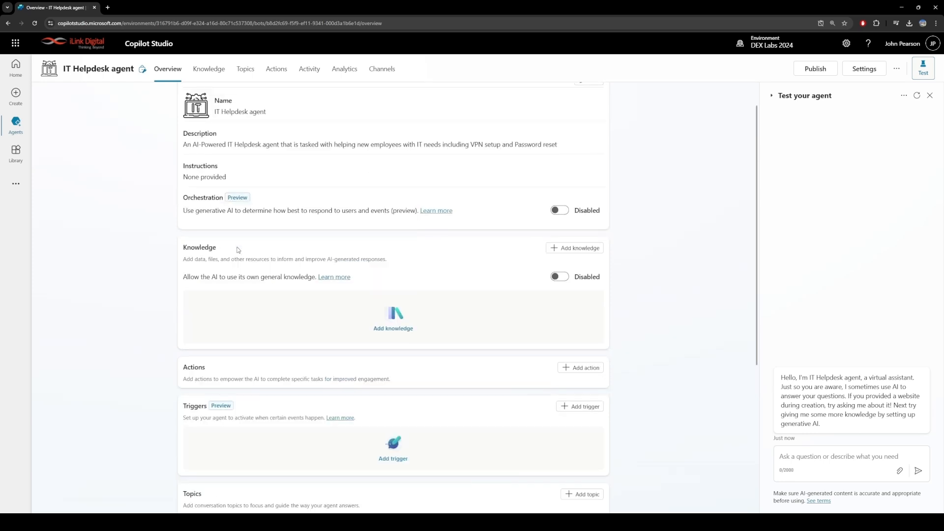
{"action": "left_click", "coordinate": [572, 249]}
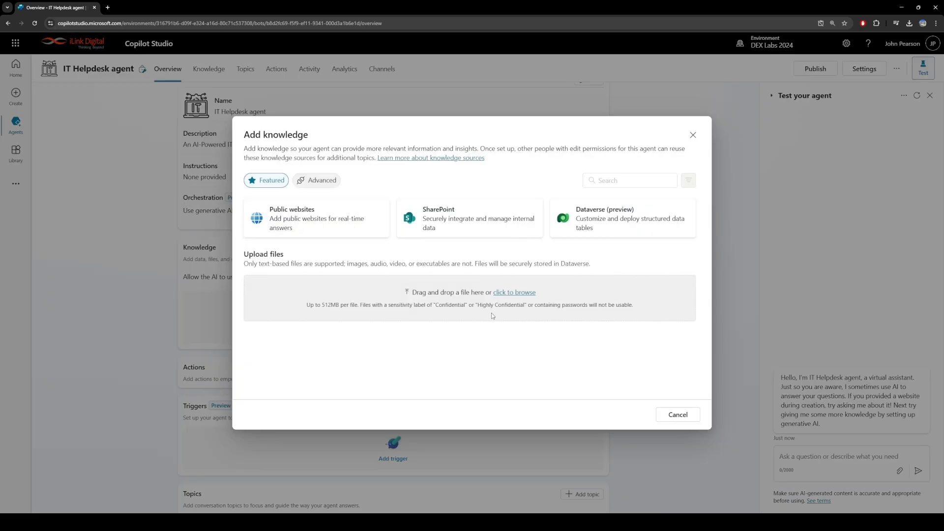
{"action": "left_click", "coordinate": [517, 294]}
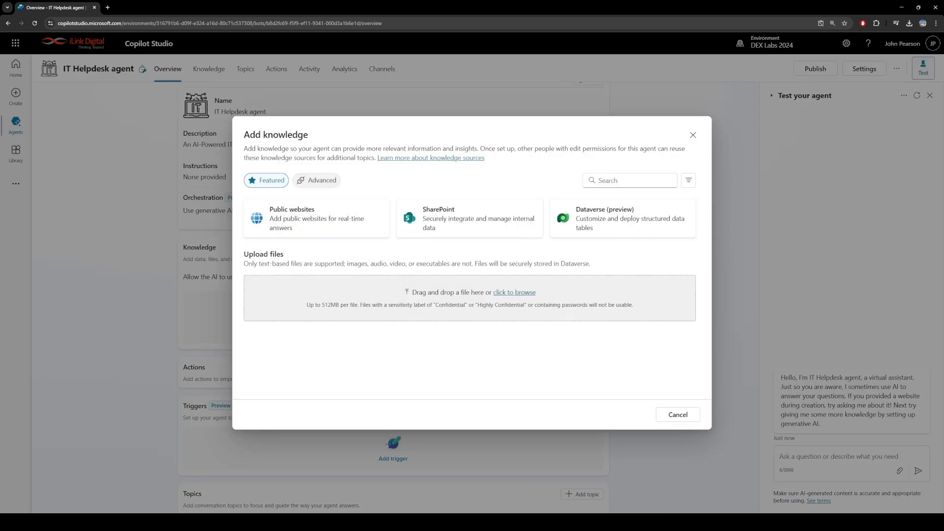
{"action": "left_click", "coordinate": [402, 283]}
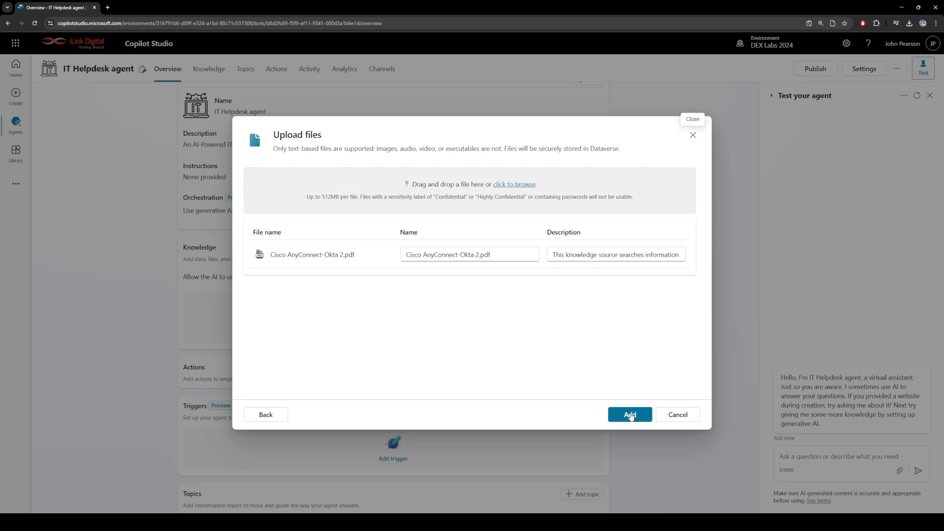
{"action": "left_click", "coordinate": [629, 414]}
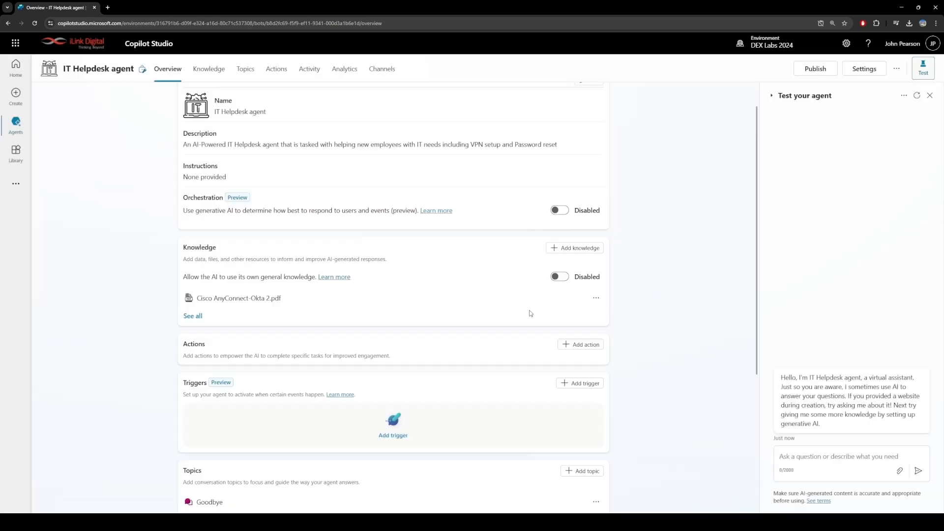
- Upload Password Setup Guide.pdf as a second knowledge source for the agent
{"action": "left_click", "coordinate": [577, 251]}
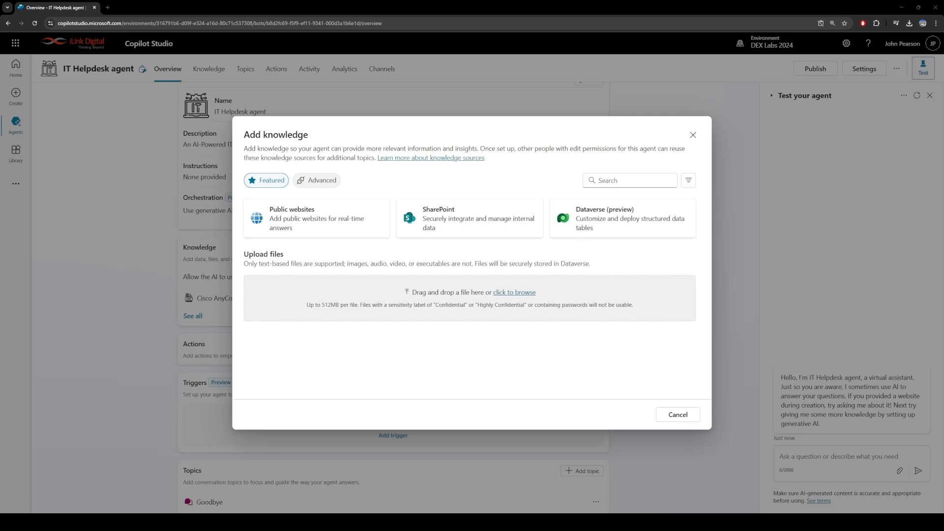
{"action": "left_click", "coordinate": [640, 415]}
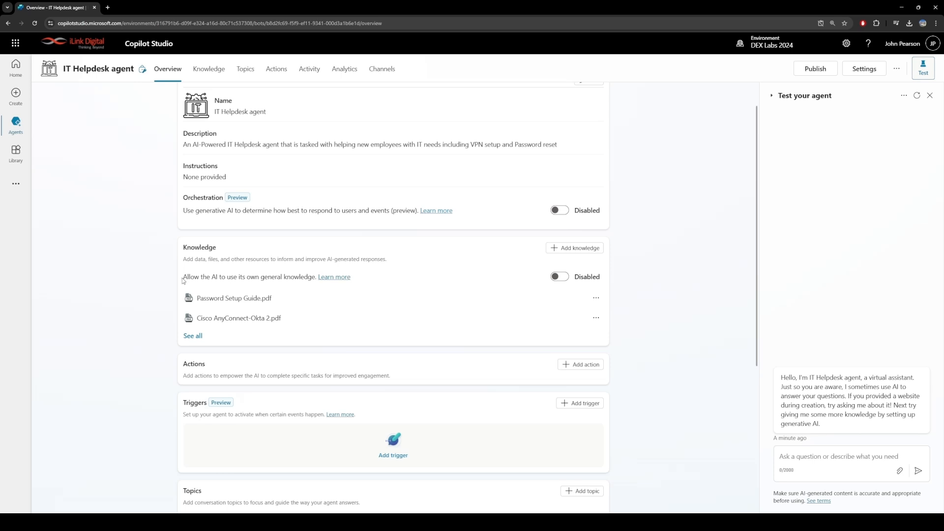
- Check the setting that lets the AI use its own general knowledge and the processing status of both uploaded PDF files
{"action": "left_click_drag", "start_coordinate": [183, 281], "coordinate": [315, 286]}
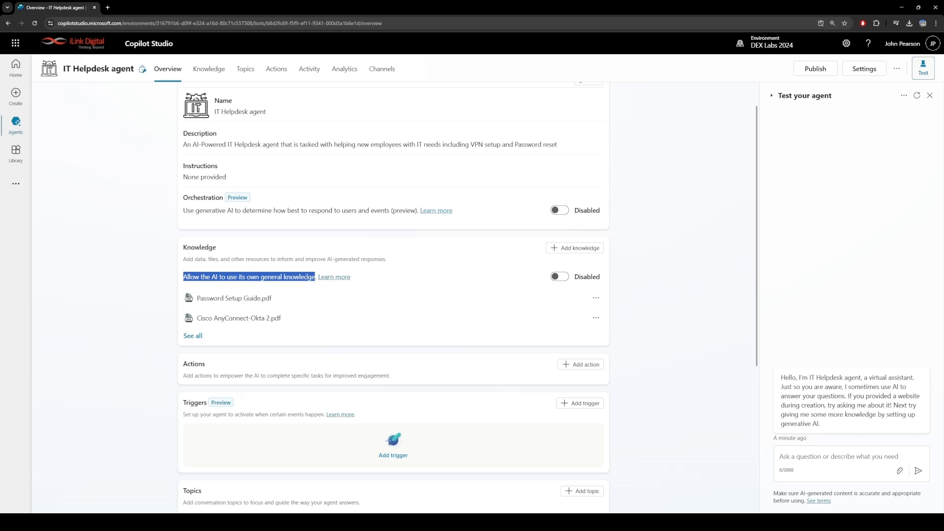
{"action": "double_click", "coordinate": [576, 282]}
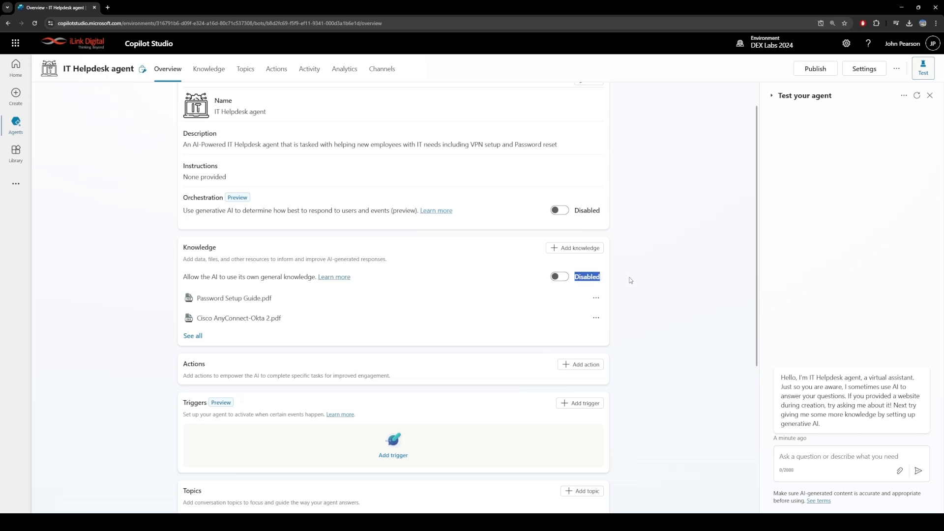
{"action": "left_click", "coordinate": [482, 273]}
{"action": "left_click", "coordinate": [213, 73]}
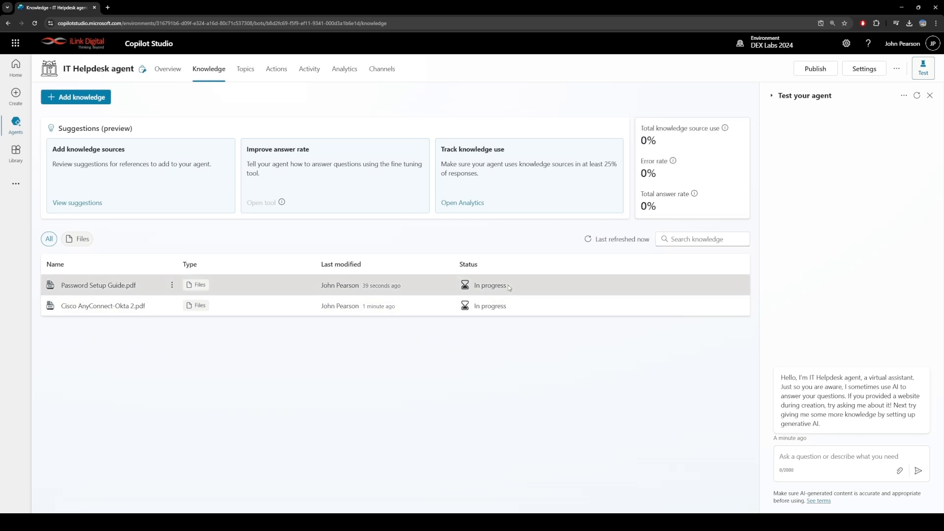
{"action": "left_click_drag", "start_coordinate": [509, 288], "coordinate": [474, 306]}
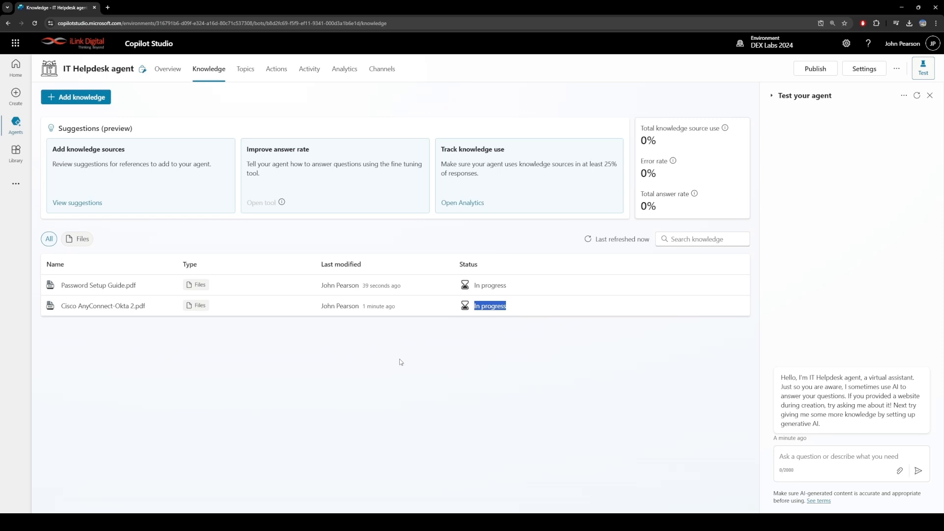
{"action": "left_click", "coordinate": [461, 354]}
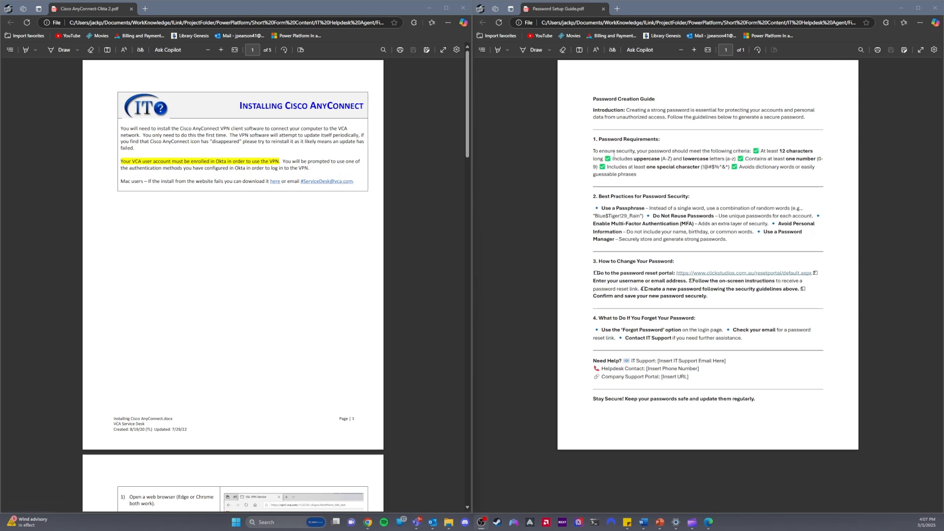
- Switch to the PDF viewer and read the password requirements and security best practices in Password Setup Guide.pdf
{"action": "left_click_drag", "start_coordinate": [592, 101], "coordinate": [693, 331]}
{"action": "left_click_drag", "start_coordinate": [646, 168], "coordinate": [591, 152]}
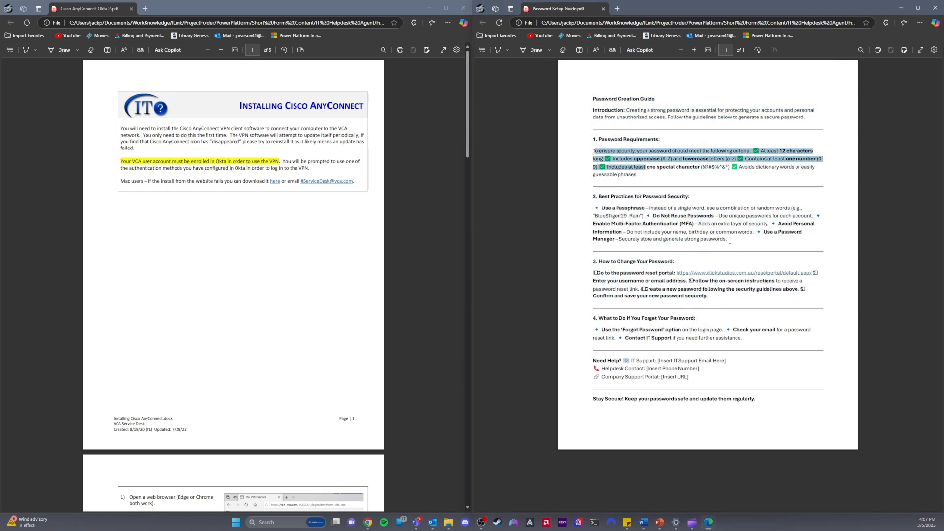
{"action": "left_click_drag", "start_coordinate": [736, 247], "coordinate": [601, 208]}
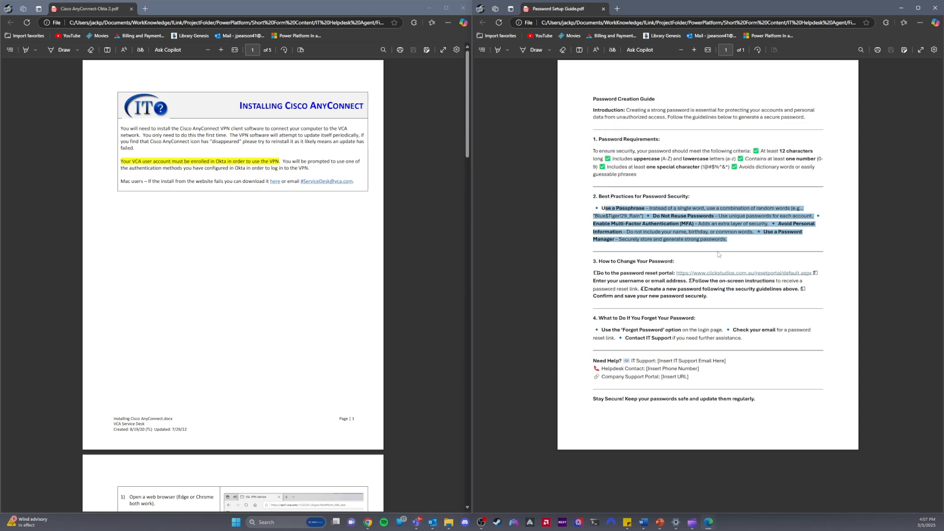
{"action": "left_click", "coordinate": [679, 259]}
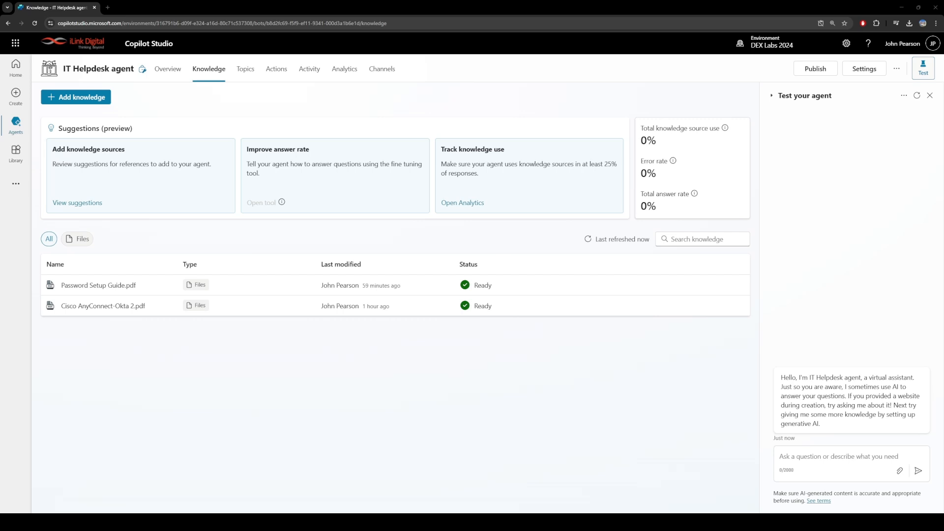
- Switch back to Copilot Studio and ask the agent in the test chat "How can I setup my Cisco VPN client?"
{"action": "left_click", "coordinate": [794, 458]}
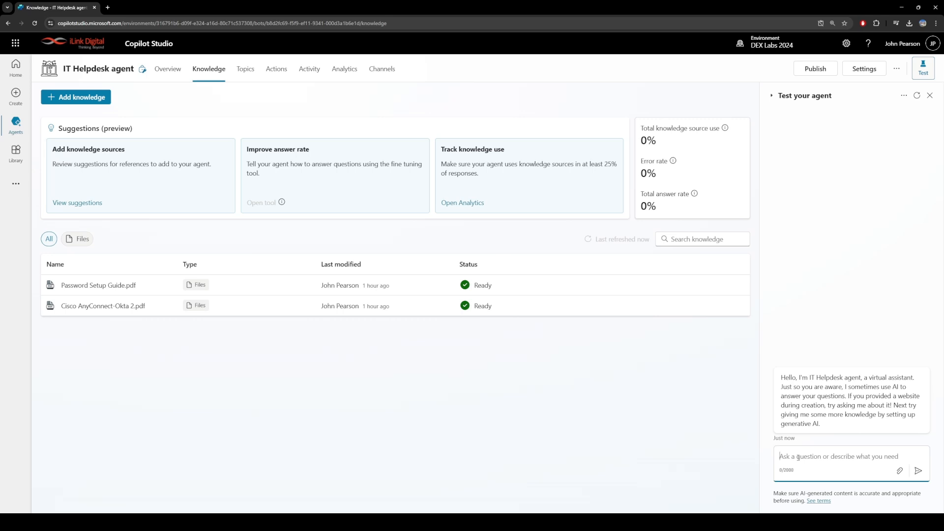
{"action": "type", "text": "How can I setup my Cisco "}
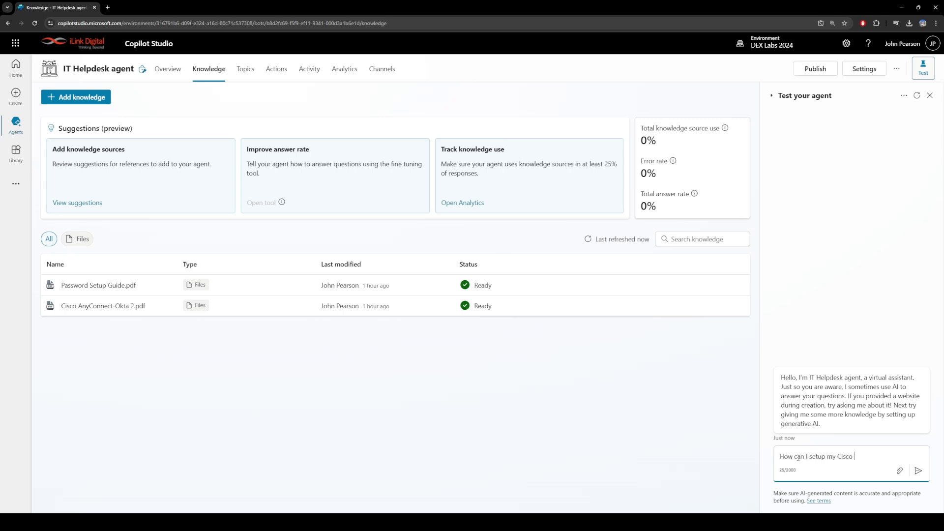
{"action": "type", "text": "VPN client?"}
{"action": "key", "text": "Return"}
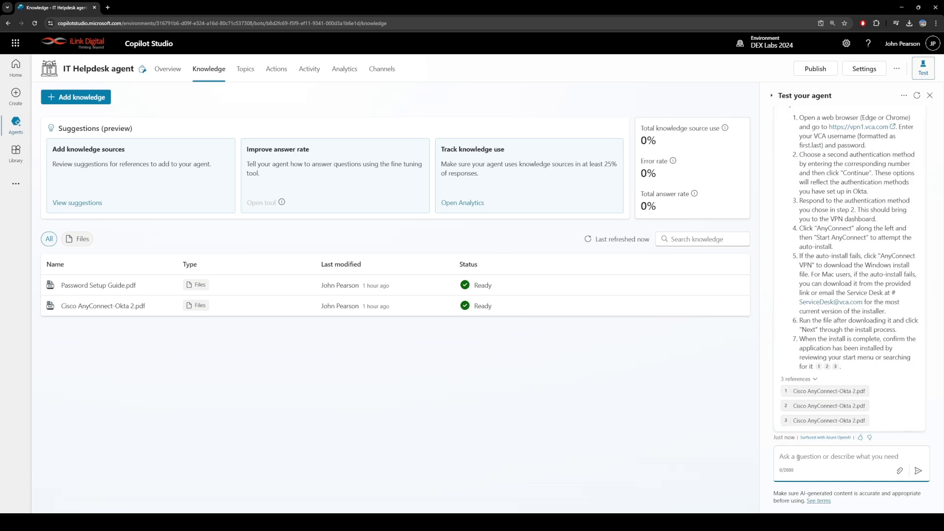
- Read the agent's VPN setup answer and view the excerpt behind its first cited reference, closing the excerpt when done
{"action": "scroll", "coordinate": [905, 370], "scroll_direction": "up", "scroll_amount": 2}
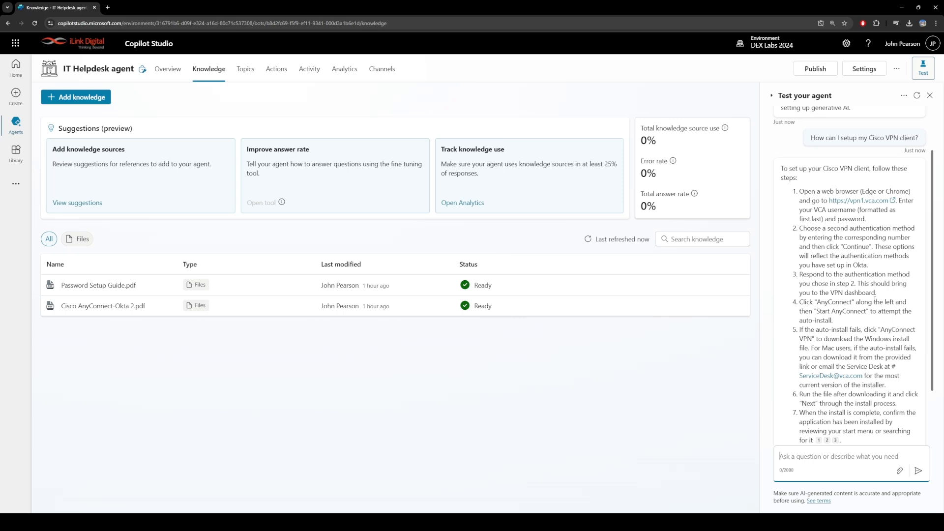
{"action": "scroll", "coordinate": [875, 299], "scroll_direction": "down", "scroll_amount": 1}
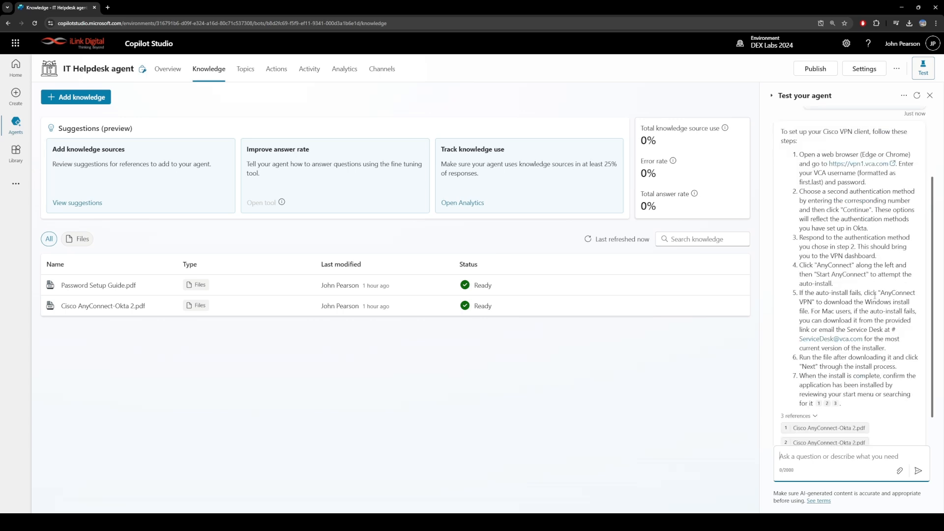
{"action": "scroll", "coordinate": [875, 297], "scroll_direction": "down", "scroll_amount": 1}
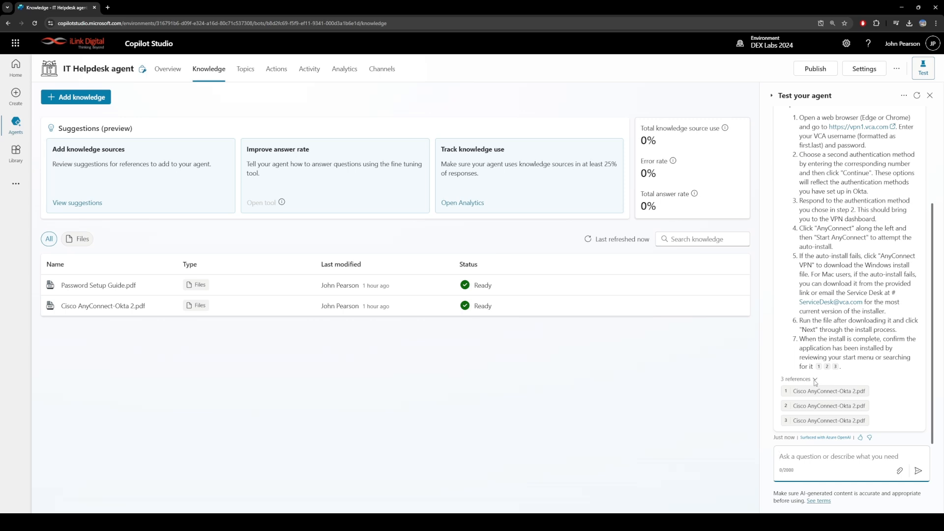
{"action": "left_click", "coordinate": [839, 392]}
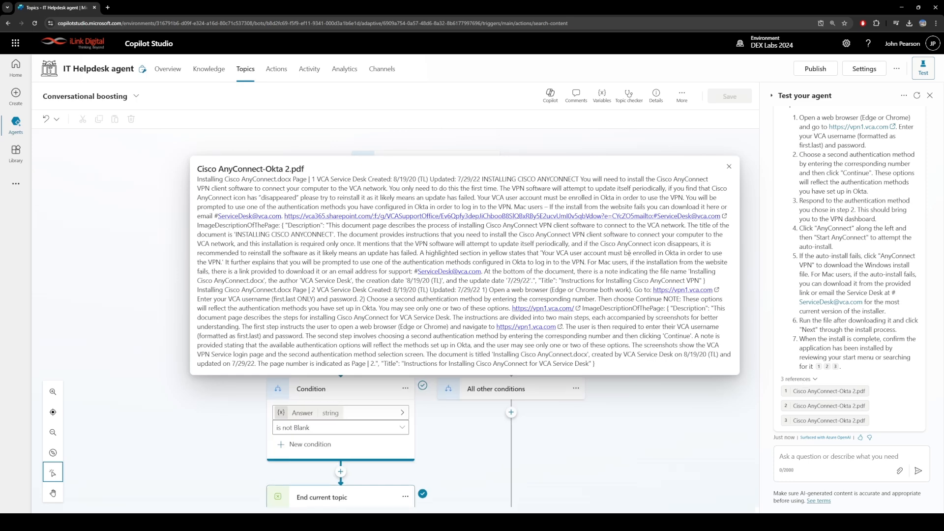
{"action": "left_click", "coordinate": [729, 168]}
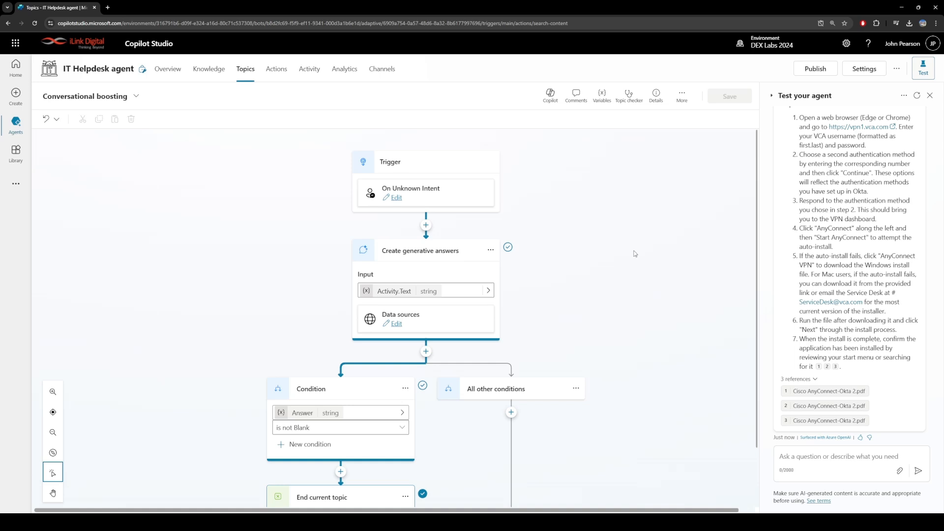
- Examine the Conversational boosting topic's flow from its trigger through the generative answers node to the end of the topic
{"action": "scroll", "coordinate": [609, 310], "scroll_direction": "down", "scroll_amount": 2}
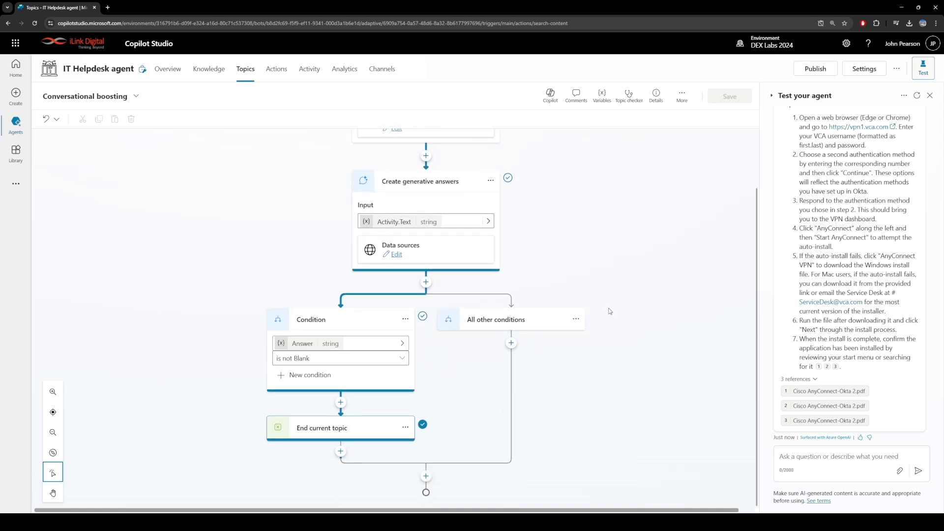
{"action": "scroll", "coordinate": [637, 325], "scroll_direction": "up", "scroll_amount": 2}
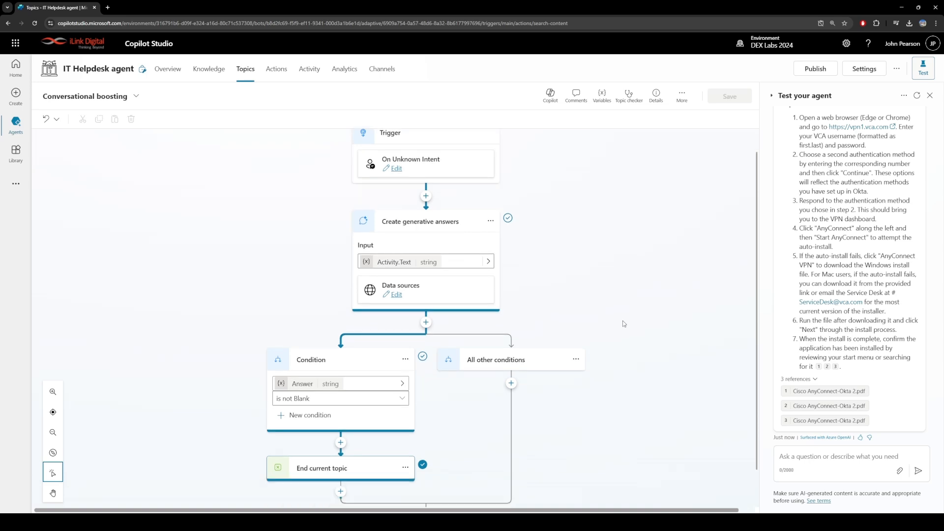
{"action": "scroll", "coordinate": [623, 324], "scroll_direction": "down", "scroll_amount": 2}
{"action": "scroll", "coordinate": [624, 324], "scroll_direction": "up", "scroll_amount": 2}
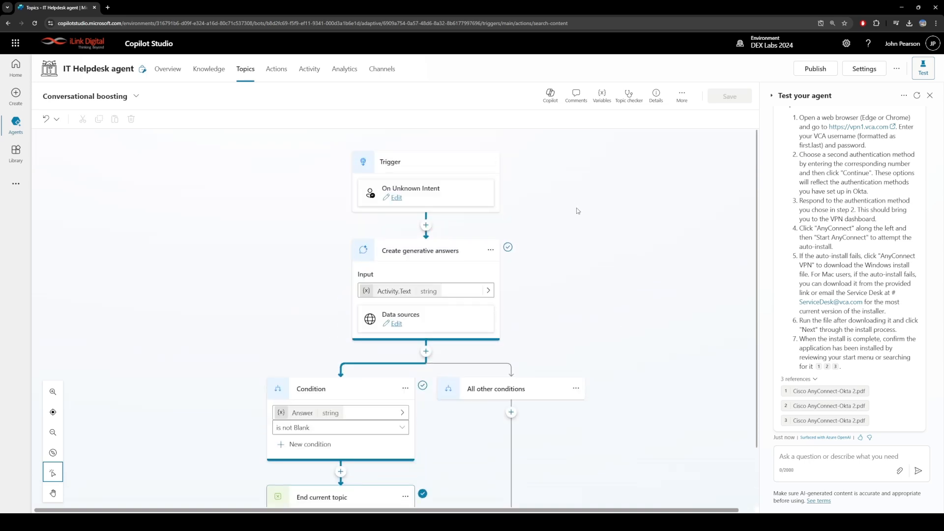
- Return to the agent's overview and ask "What are my password requirements?" in the test chat
{"action": "left_click", "coordinate": [167, 70]}
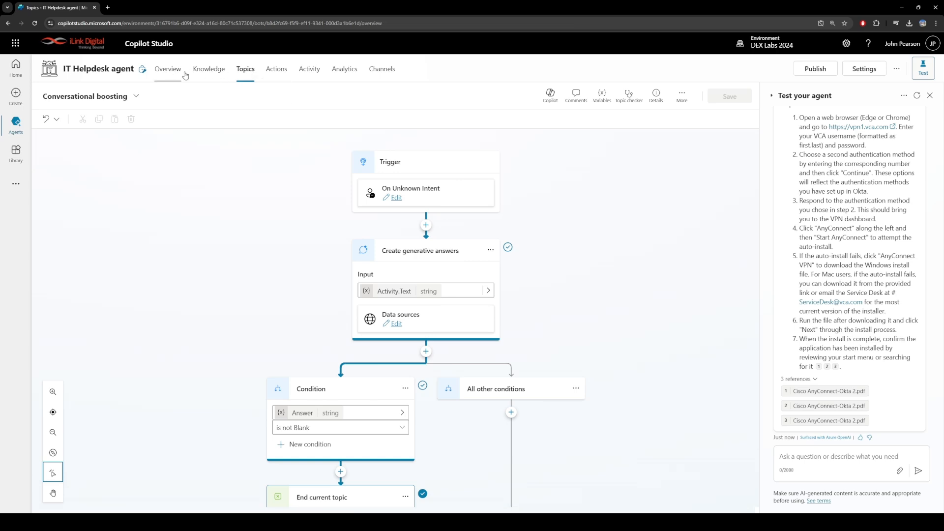
{"action": "left_click", "coordinate": [820, 457]}
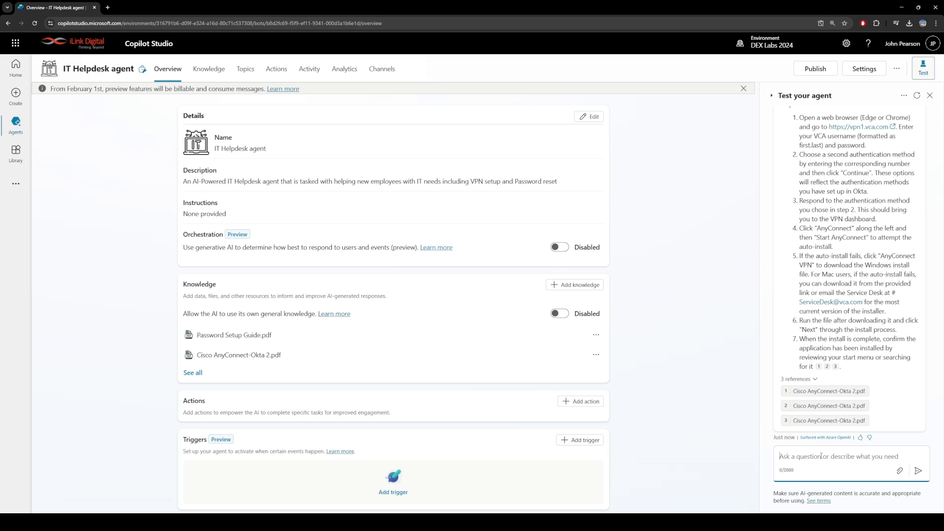
{"action": "type", "text": "What are"}
{"action": "key", "text": "BackSpace"}
{"action": "key", "text": "BackSpace"}
{"action": "key", "text": "BackSpace"}
{"action": "type", "text": "are my password requirements?"}
{"action": "key", "text": "Return"}
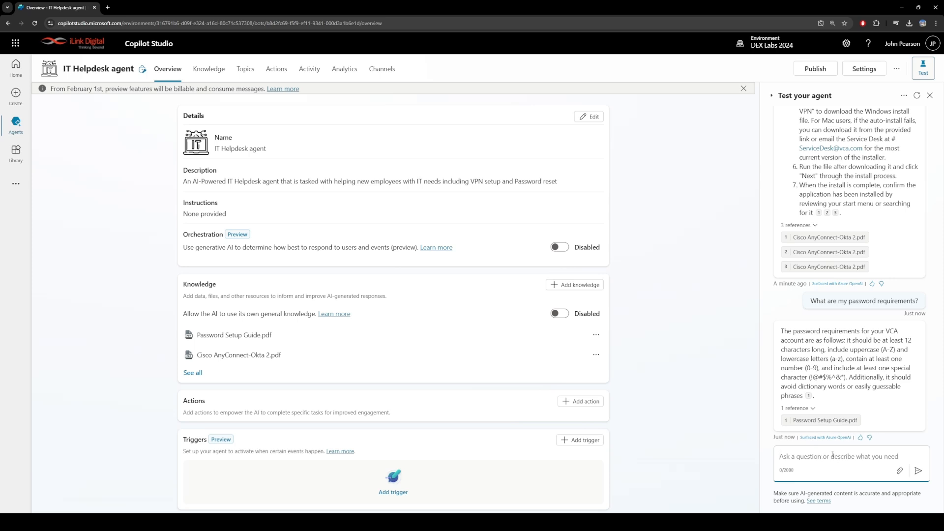
- Ask the agent "How can I reset my password?" in the test chat
{"action": "type", "text": "What are my pass"}
{"action": "key", "text": "ctrl+BackSpace"}
{"action": "key", "text": "ctrl+BackSpace"}
{"action": "key", "text": "ctrl+BackSpace"}
{"action": "key", "text": "ctrl+BackSpace"}
{"action": "type", "text": "How can I reset my password?"}
{"action": "key", "text": "Return"}
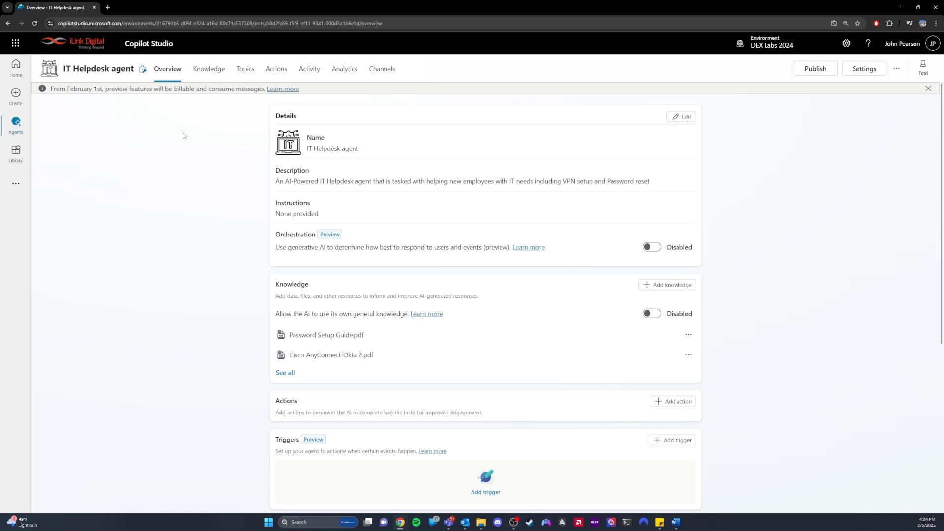
- Open the System Login Password Topic from the agent's custom topics
{"action": "left_click", "coordinate": [243, 73]}
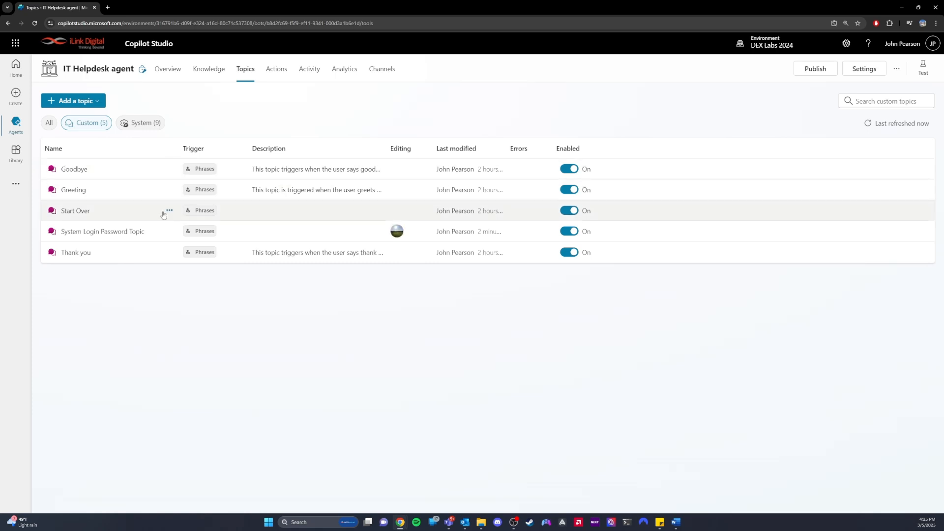
{"action": "left_click", "coordinate": [130, 232]}
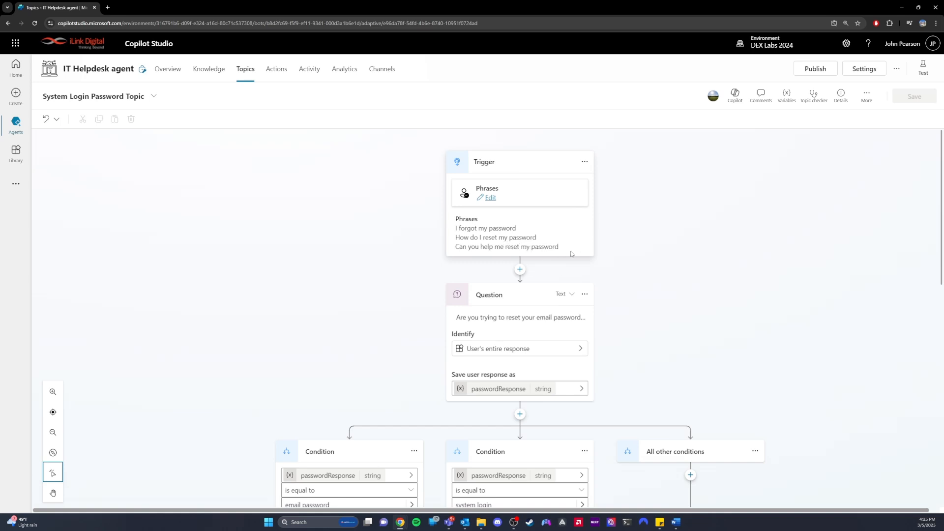
- Review the System Login Password Topic's trigger phrases and the full text of its question about which password to reset
{"action": "left_click", "coordinate": [489, 199]}
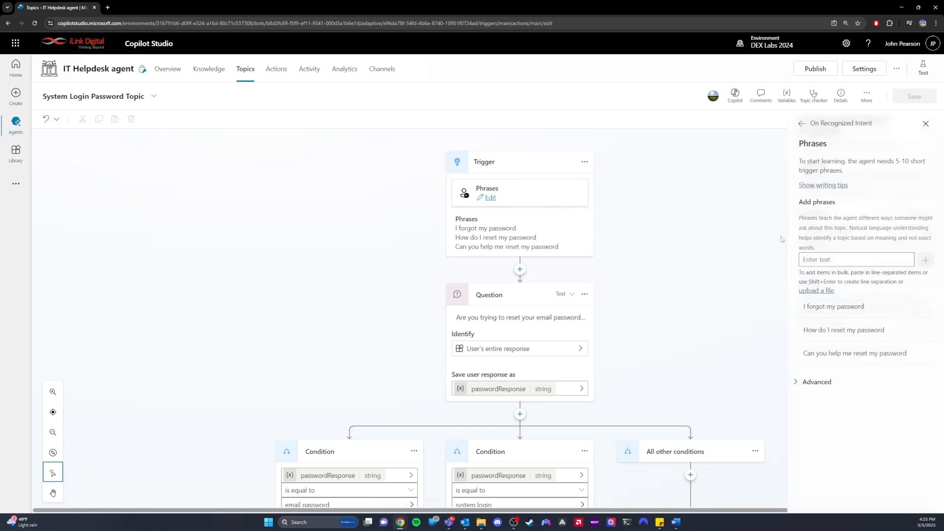
{"action": "left_click", "coordinate": [925, 124]}
{"action": "scroll", "coordinate": [639, 271], "scroll_direction": "down", "scroll_amount": 1}
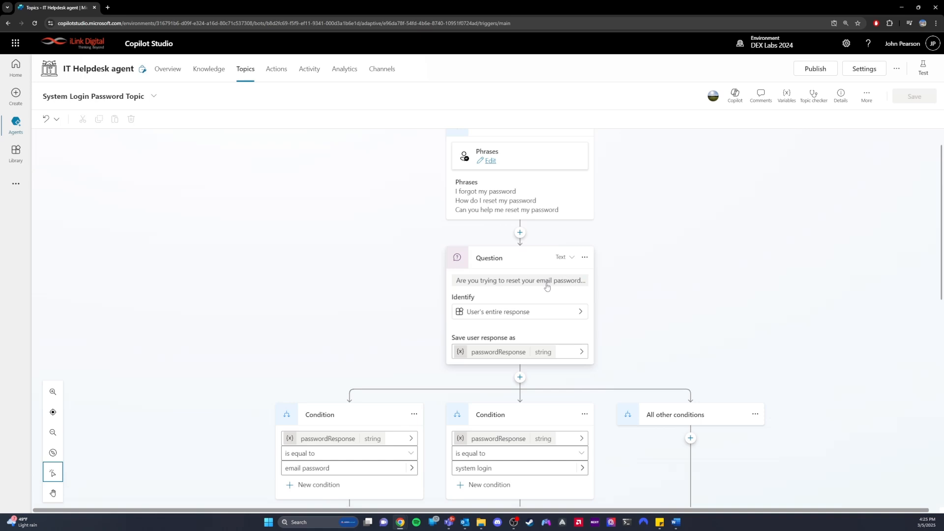
{"action": "left_click", "coordinate": [547, 281]}
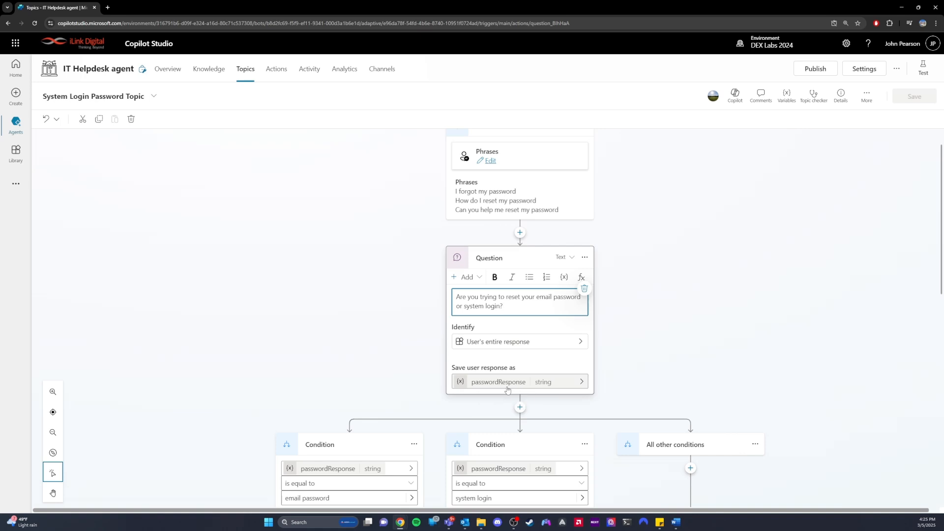
- Examine the email password and system login condition branches and the nodes that follow each of them
{"action": "scroll", "coordinate": [738, 364], "scroll_direction": "down", "scroll_amount": 3}
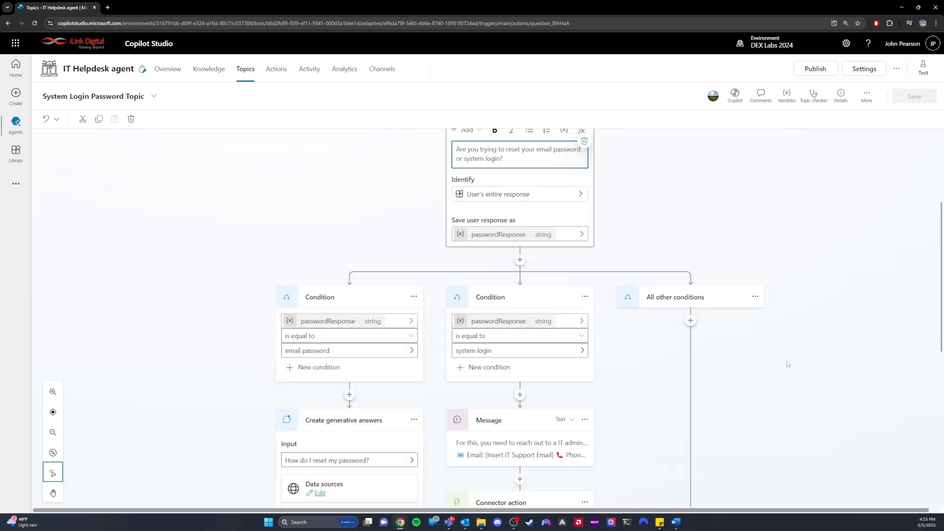
{"action": "scroll", "coordinate": [787, 361], "scroll_direction": "down", "scroll_amount": 2}
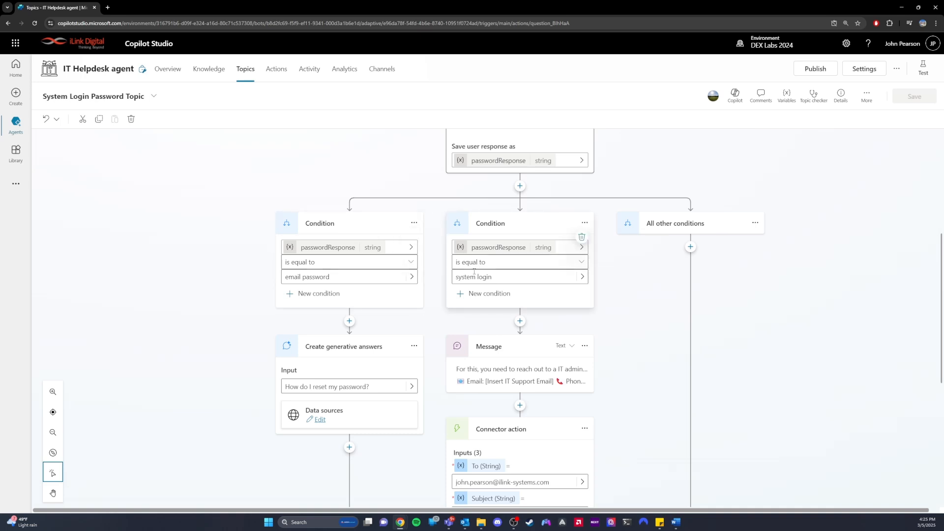
{"action": "scroll", "coordinate": [474, 272], "scroll_direction": "up", "scroll_amount": 1}
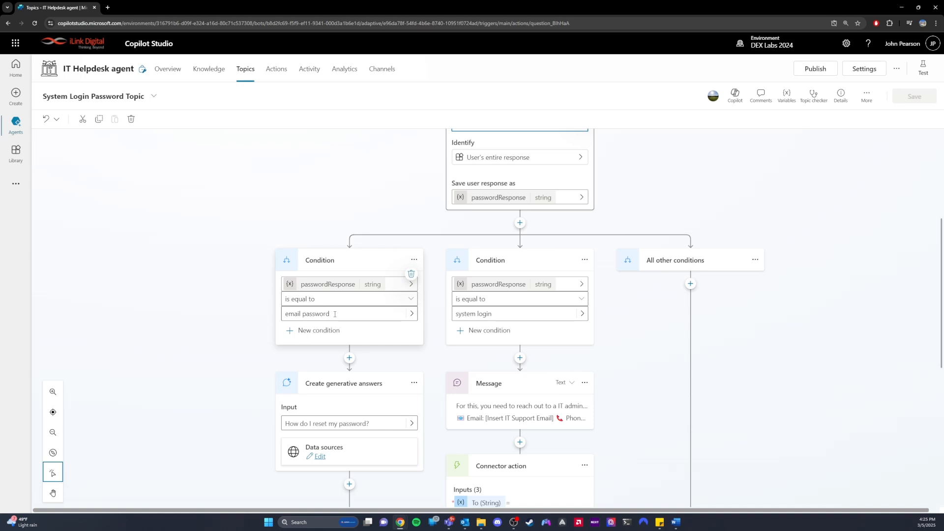
{"action": "scroll", "coordinate": [390, 287], "scroll_direction": "down", "scroll_amount": 3}
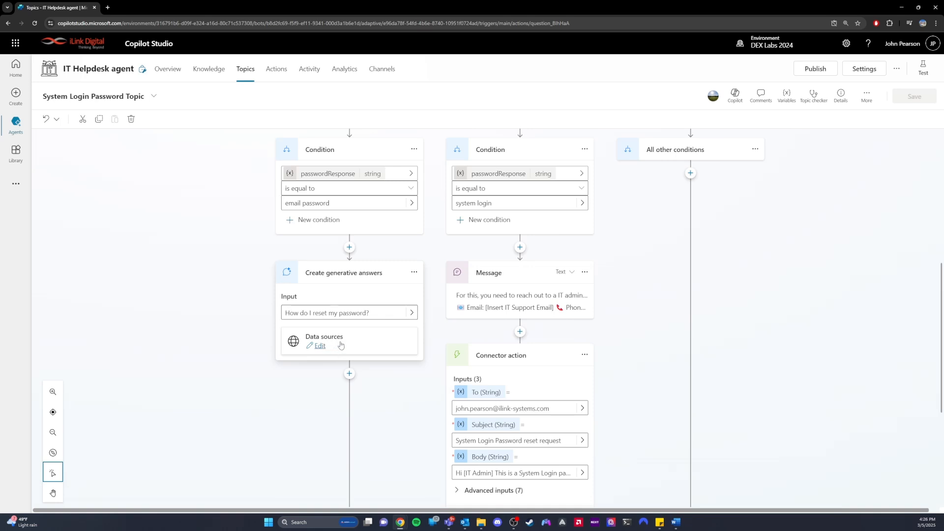
{"action": "scroll", "coordinate": [341, 345], "scroll_direction": "up", "scroll_amount": 6}
{"action": "scroll", "coordinate": [399, 272], "scroll_direction": "down", "scroll_amount": 4}
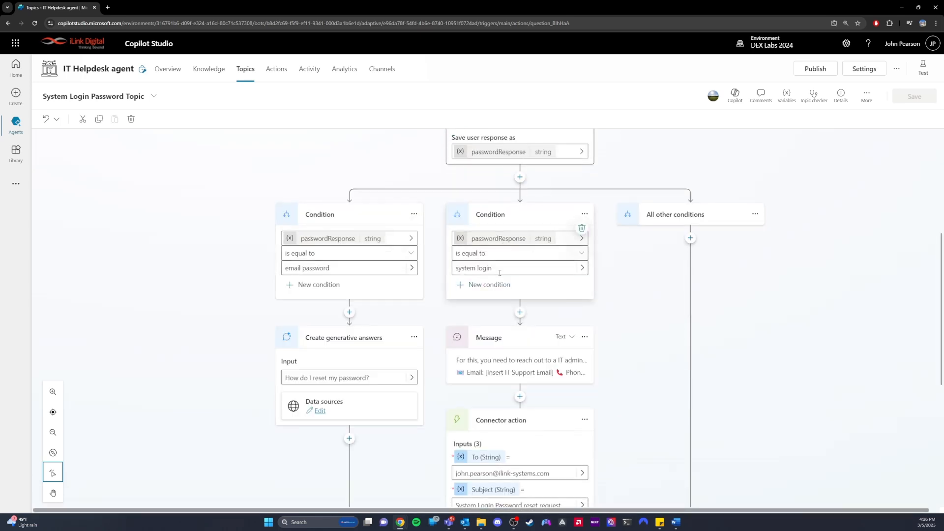
{"action": "scroll", "coordinate": [501, 271], "scroll_direction": "down", "scroll_amount": 1}
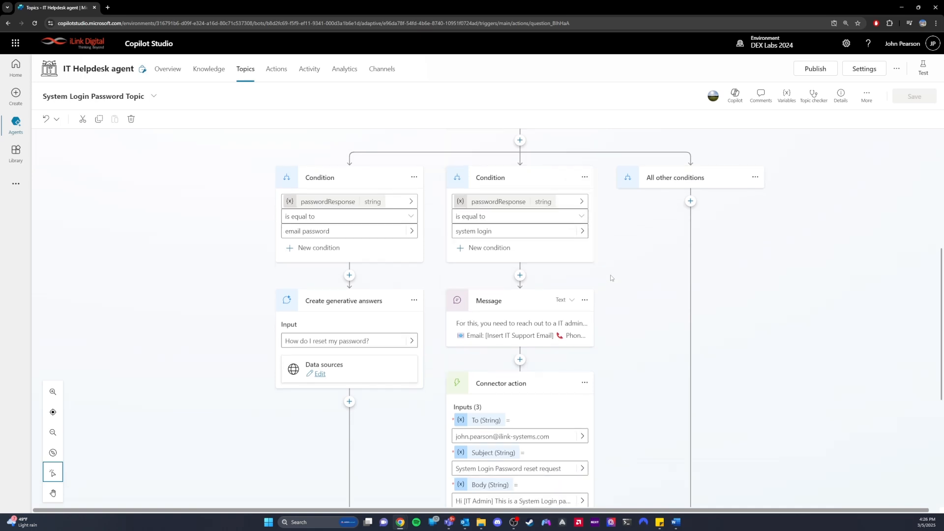
{"action": "scroll", "coordinate": [614, 308], "scroll_direction": "down", "scroll_amount": 1}
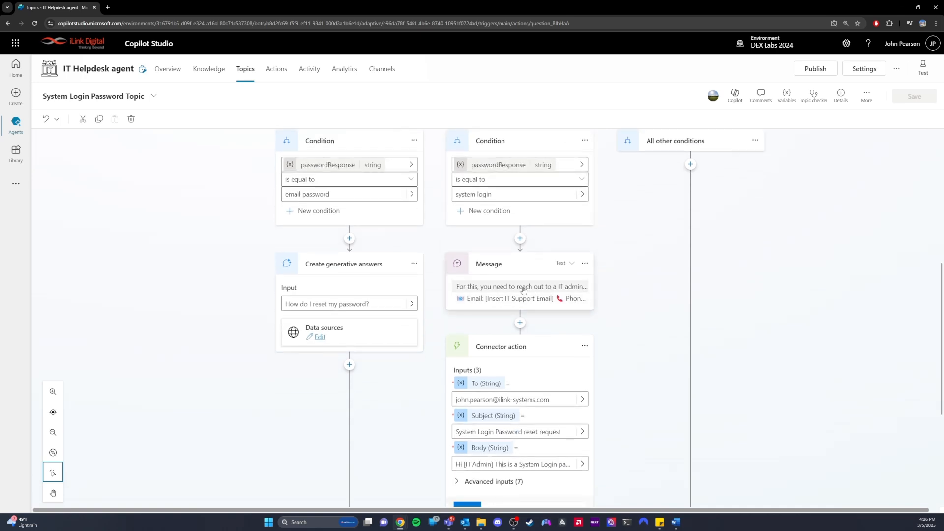
- Read both text parts of the message under the system login condition, including the IT support contact details
{"action": "left_click", "coordinate": [525, 269]}
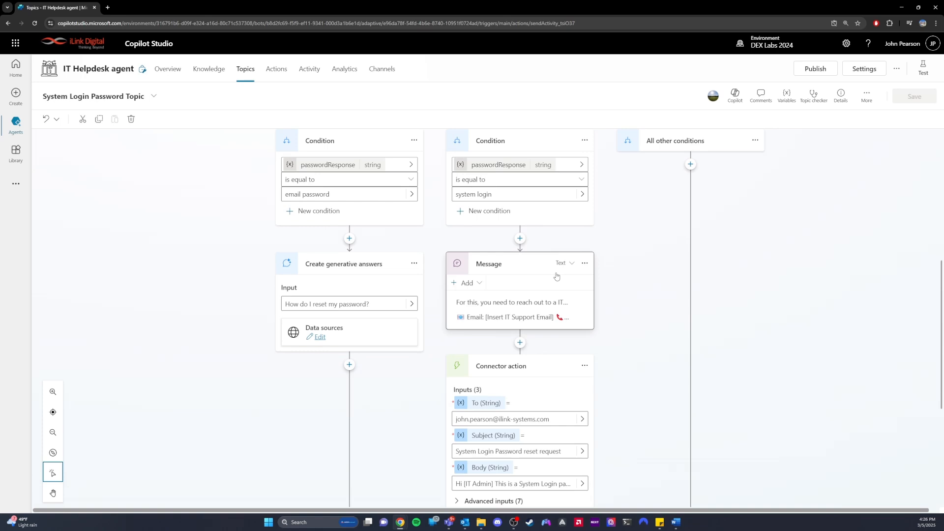
{"action": "left_click", "coordinate": [534, 304]}
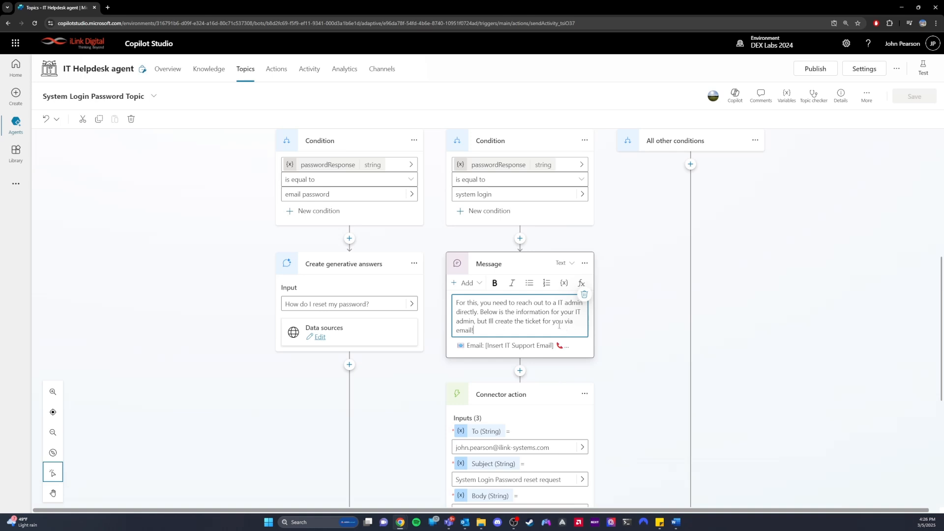
{"action": "left_click", "coordinate": [539, 346]}
{"action": "left_click_drag", "start_coordinate": [581, 345], "coordinate": [457, 318]}
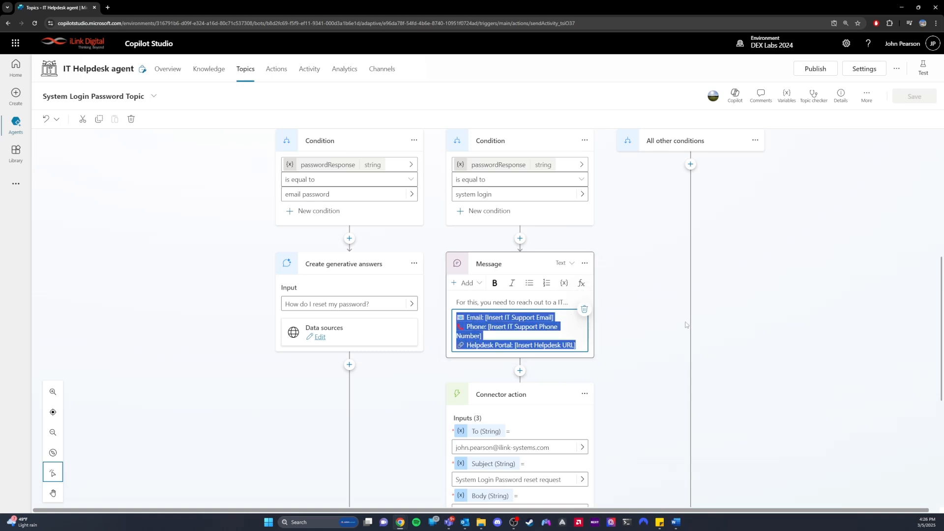
{"action": "left_click", "coordinate": [647, 323]}
- Inspect the recipient, subject and body inputs of the Send an email (V2) connector action in the system login branch
{"action": "scroll", "coordinate": [634, 374], "scroll_direction": "down", "scroll_amount": 2}
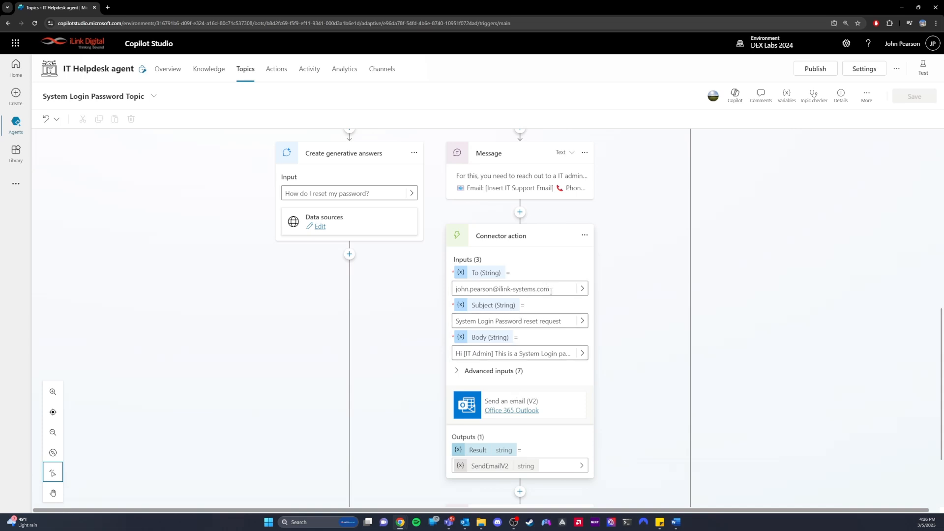
{"action": "left_click_drag", "start_coordinate": [554, 290], "coordinate": [456, 290]}
{"action": "left_click", "coordinate": [547, 255]}
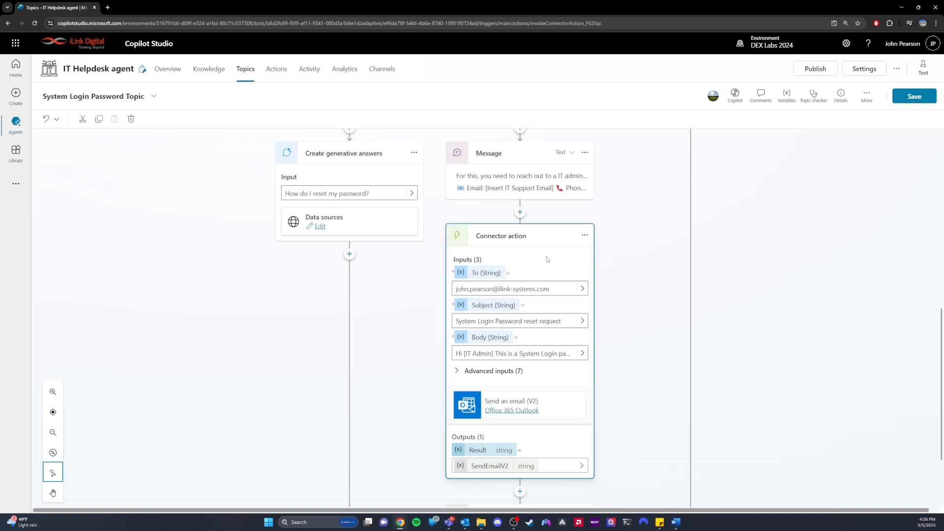
{"action": "scroll", "coordinate": [551, 275], "scroll_direction": "down", "scroll_amount": 1}
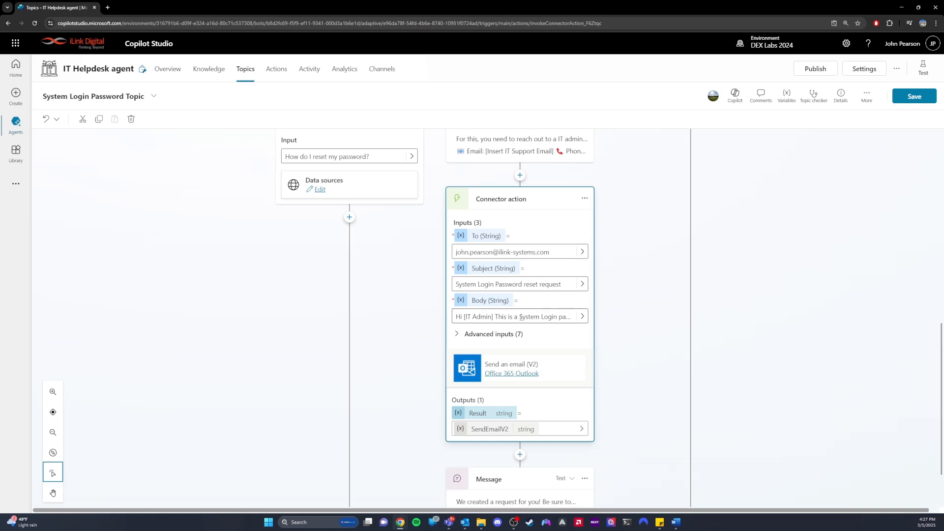
{"action": "scroll", "coordinate": [525, 316], "scroll_direction": "down", "scroll_amount": 2}
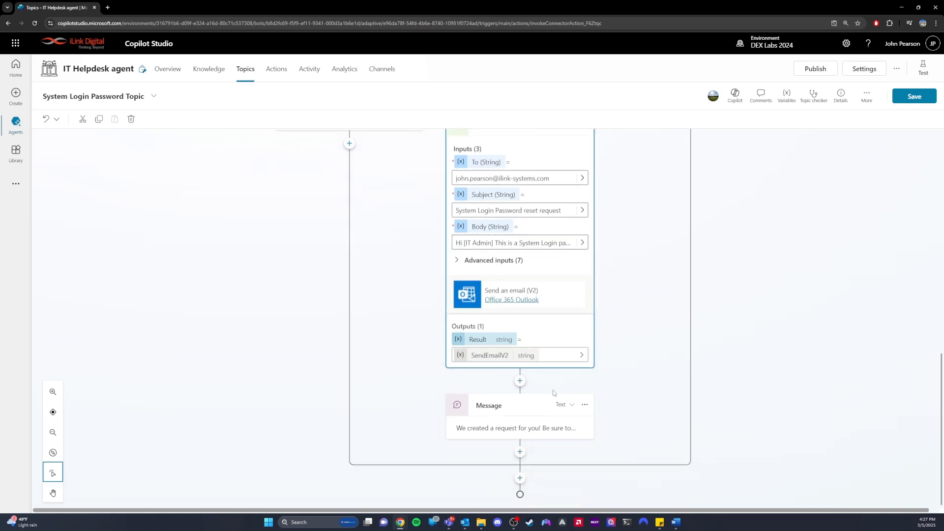
- Expand and read the closing message that follows the email connector action
{"action": "left_click", "coordinate": [550, 415]}
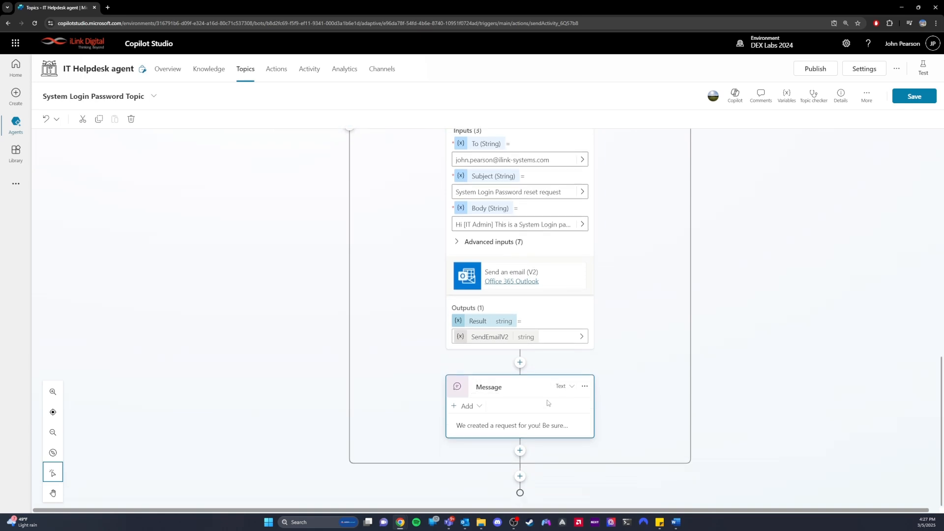
{"action": "left_click", "coordinate": [559, 424]}
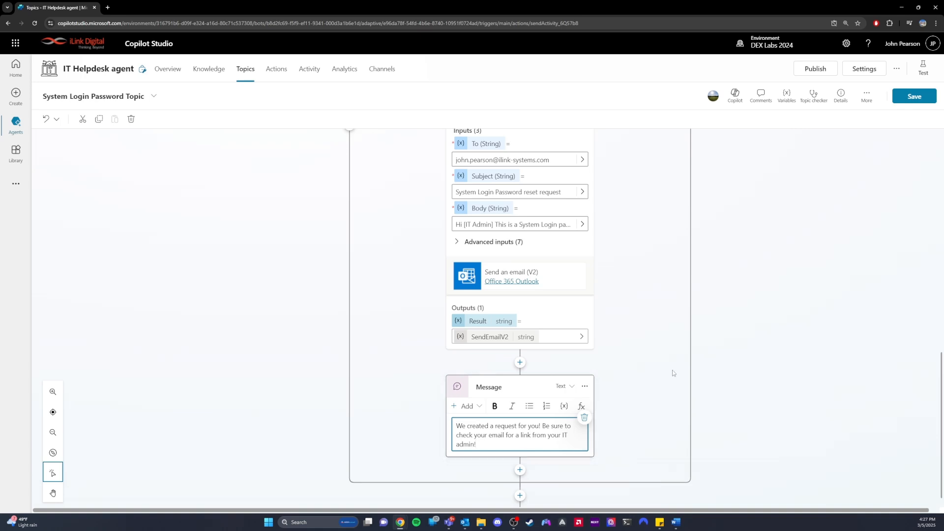
{"action": "scroll", "coordinate": [674, 372], "scroll_direction": "up", "scroll_amount": 2}
{"action": "scroll", "coordinate": [674, 373], "scroll_direction": "down", "scroll_amount": 2}
{"action": "scroll", "coordinate": [674, 372], "scroll_direction": "up", "scroll_amount": 2}
- Ask "How do I reset my password?" in the test chat, answer "system login", and review the executed branch
{"action": "type", "text": "H"}
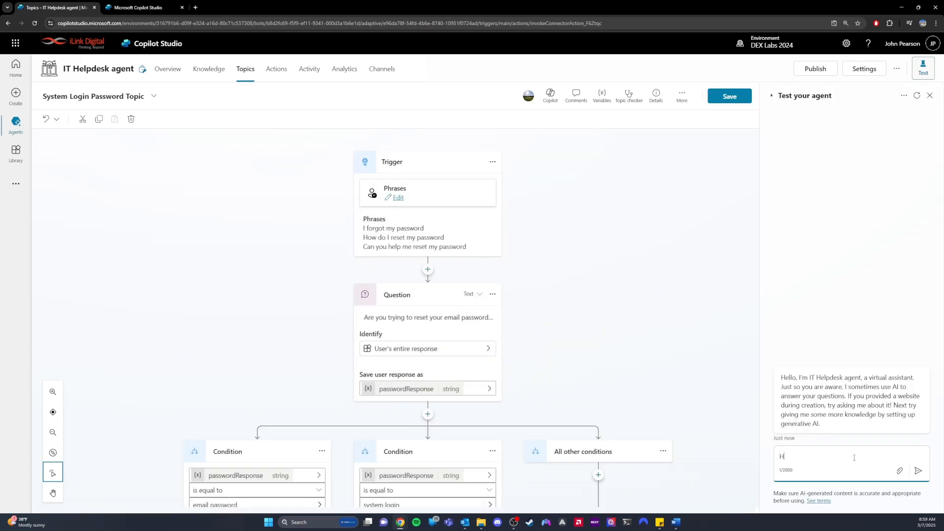
{"action": "type", "text": "ow do I reset my password?"}
{"action": "key", "text": "Return"}
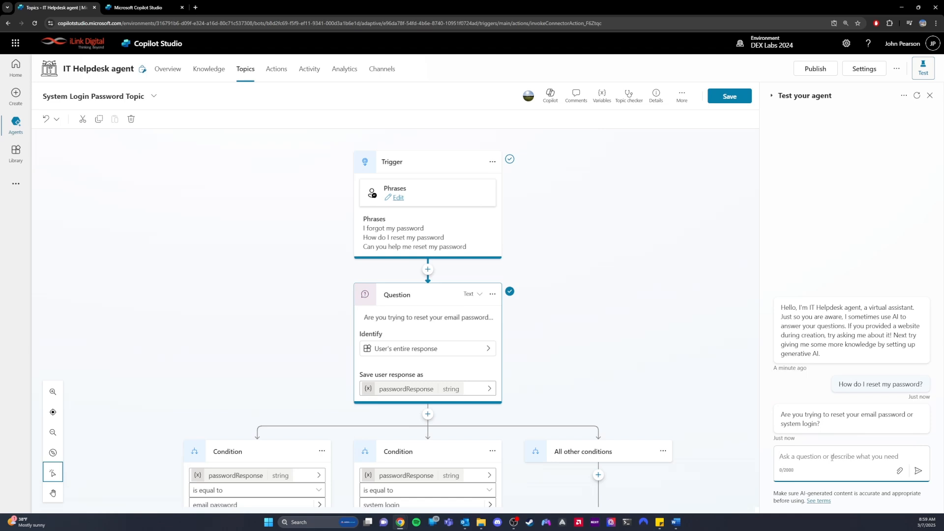
{"action": "type", "text": "system login"}
{"action": "key", "text": "Return"}
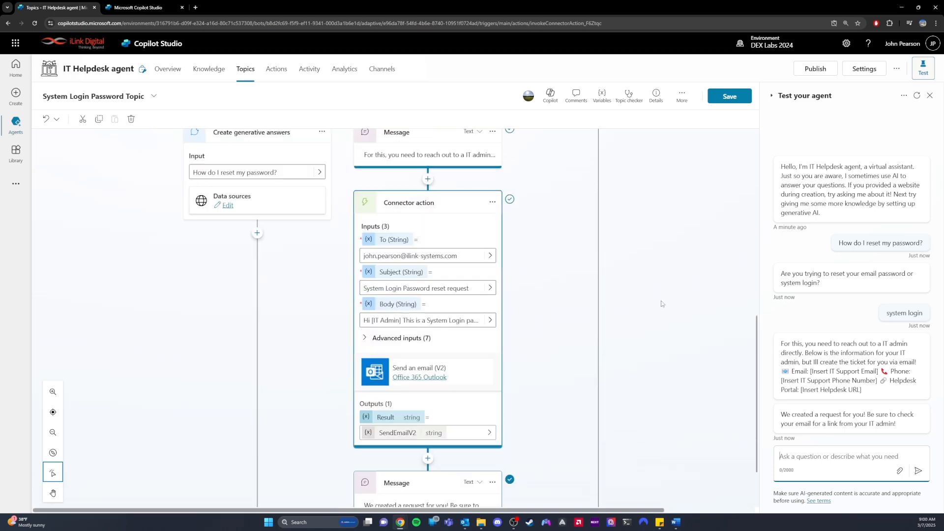
{"action": "scroll", "coordinate": [487, 318], "scroll_direction": "down", "scroll_amount": 2}
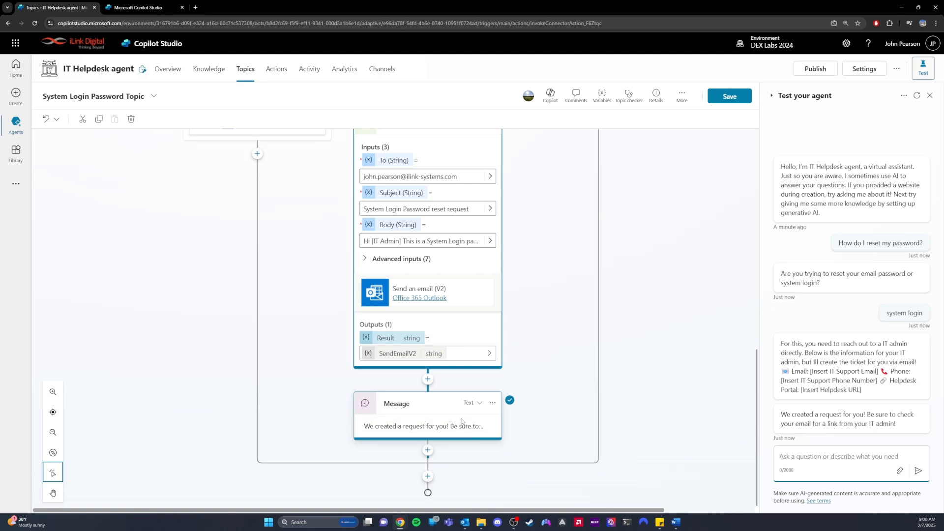
{"action": "scroll", "coordinate": [461, 420], "scroll_direction": "up", "scroll_amount": 4}
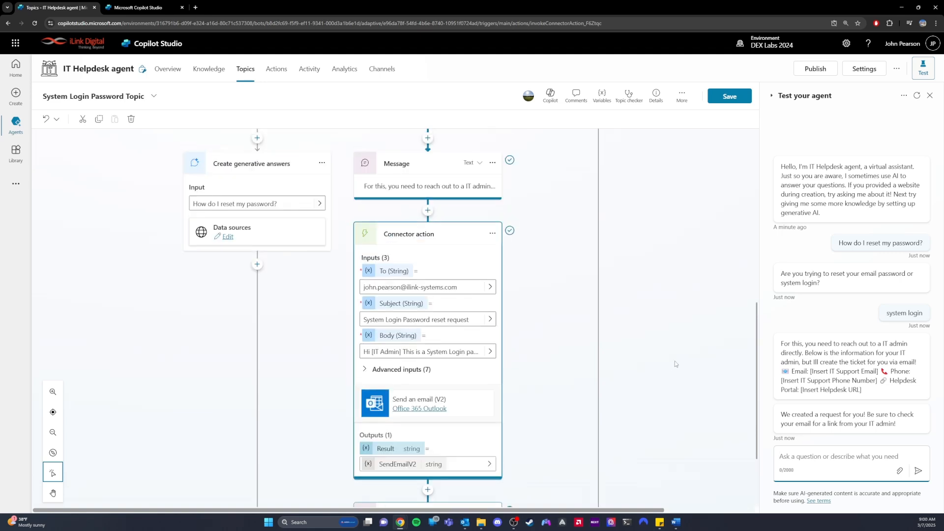
{"action": "scroll", "coordinate": [710, 295], "scroll_direction": "up", "scroll_amount": 3}
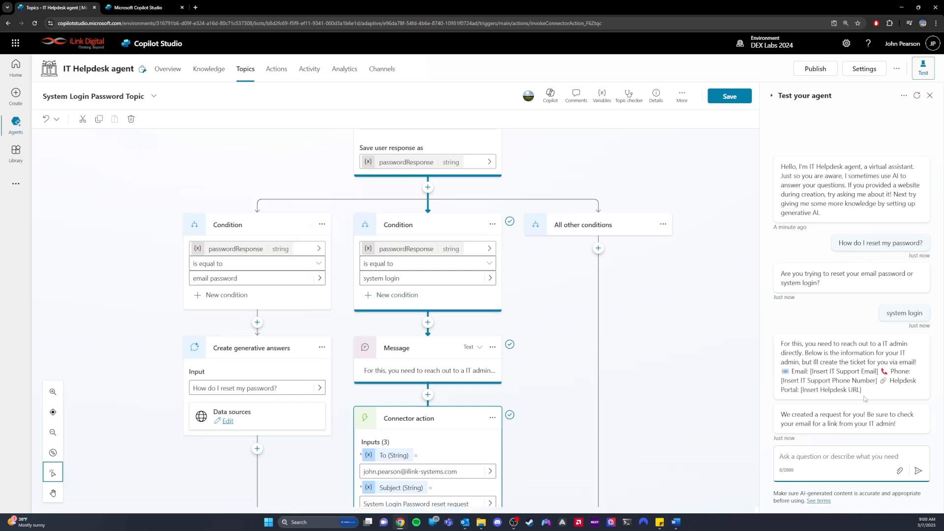
- Restart the test chat, ask "How do I reset my password?" and answer the follow-up question with "email password"
{"action": "left_click", "coordinate": [916, 96]}
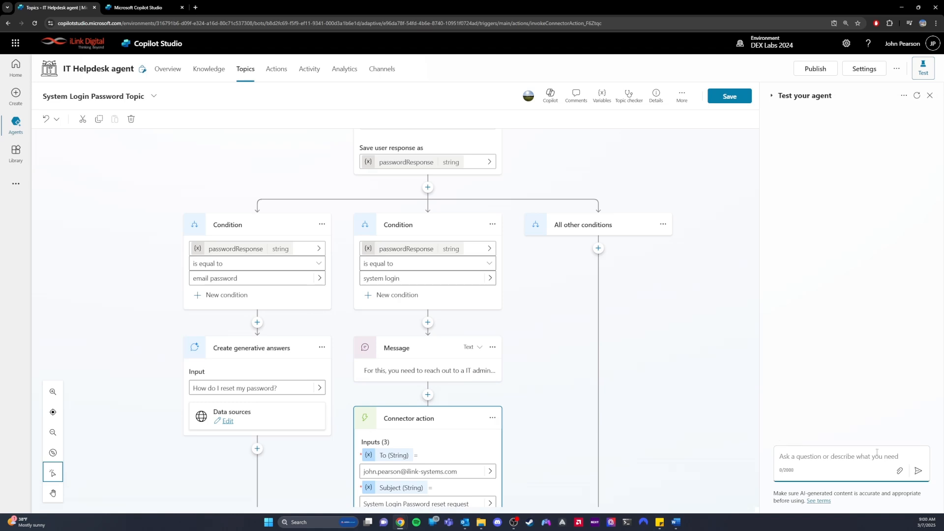
{"action": "type", "text": "How do I rs"}
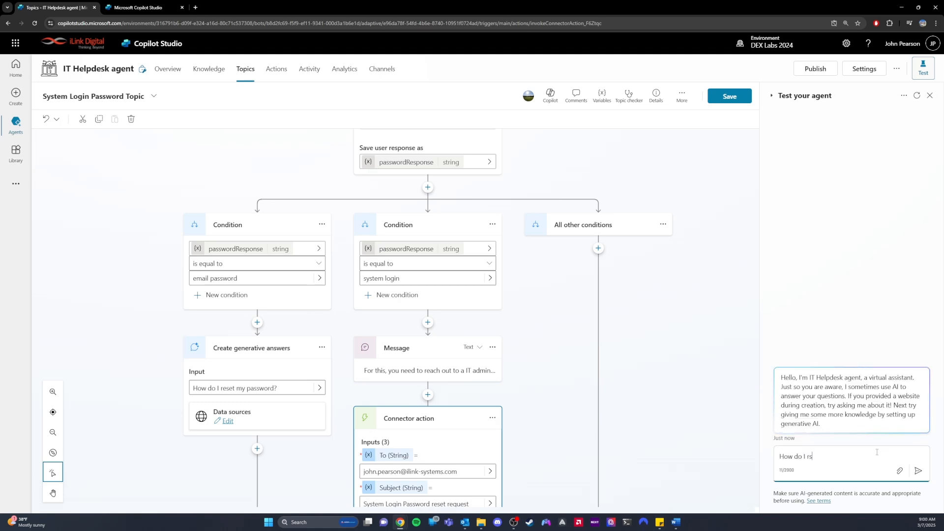
{"action": "key", "text": "BackSpace"}
{"action": "type", "text": "eset my passwor"}
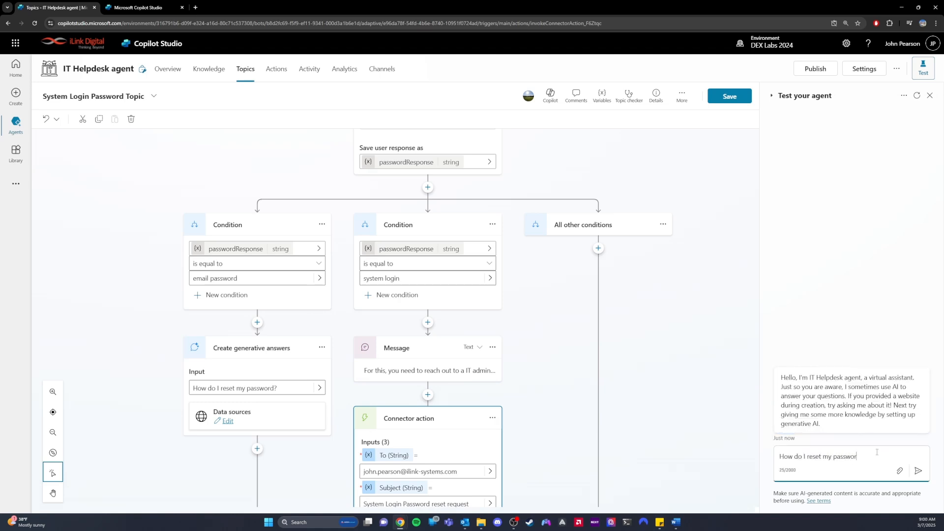
{"action": "type", "text": "d?"}
{"action": "key", "text": "Return"}
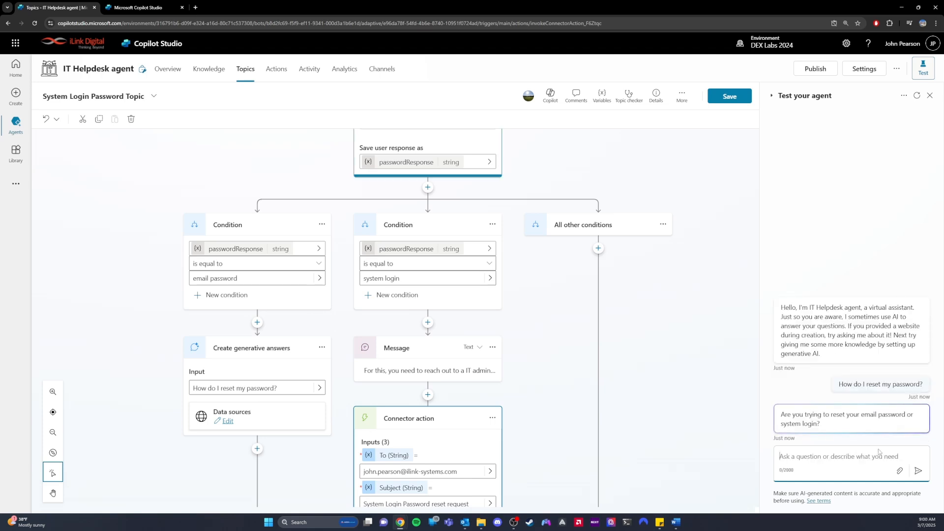
{"action": "type", "text": "email pa"}
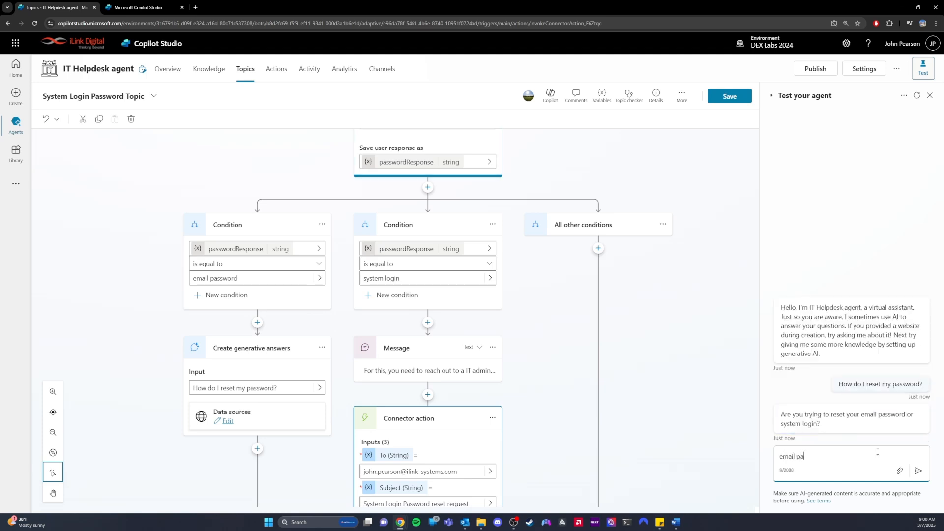
{"action": "type", "text": "ssword"}
{"action": "key", "text": "Return"}
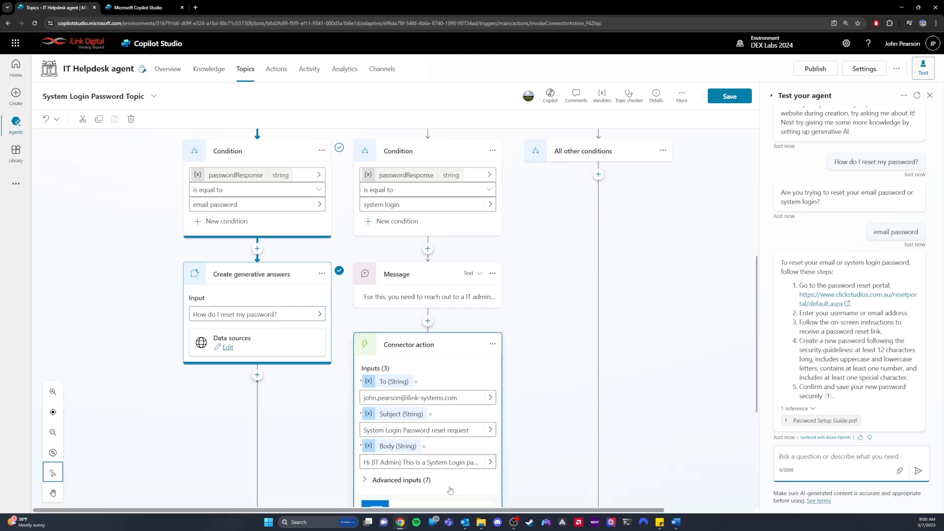
- Switch to Outlook and open the "System Login Password reset request" email to read its body
{"action": "mouse_move", "coordinate": [465, 523]}
{"action": "left_click", "coordinate": [466, 497]}
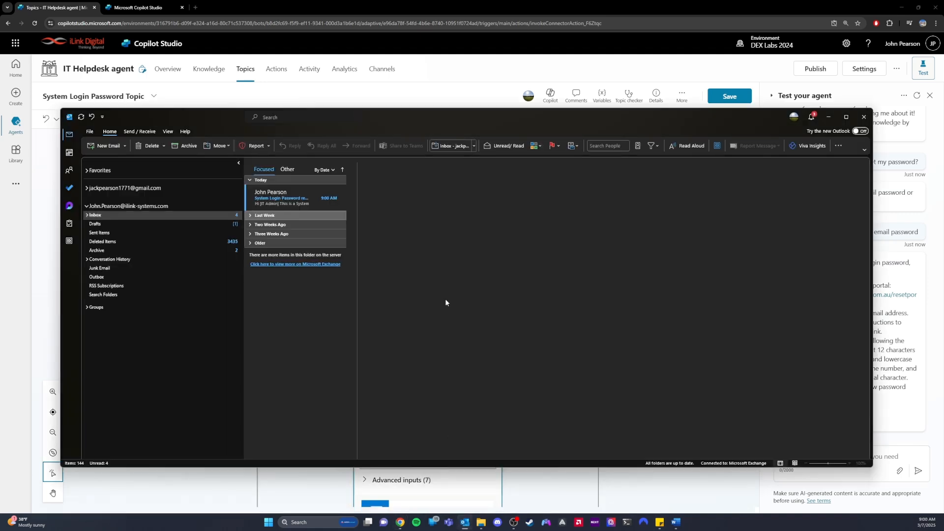
{"action": "left_click", "coordinate": [313, 202]}
{"action": "left_click_drag", "start_coordinate": [522, 209], "coordinate": [365, 211]}
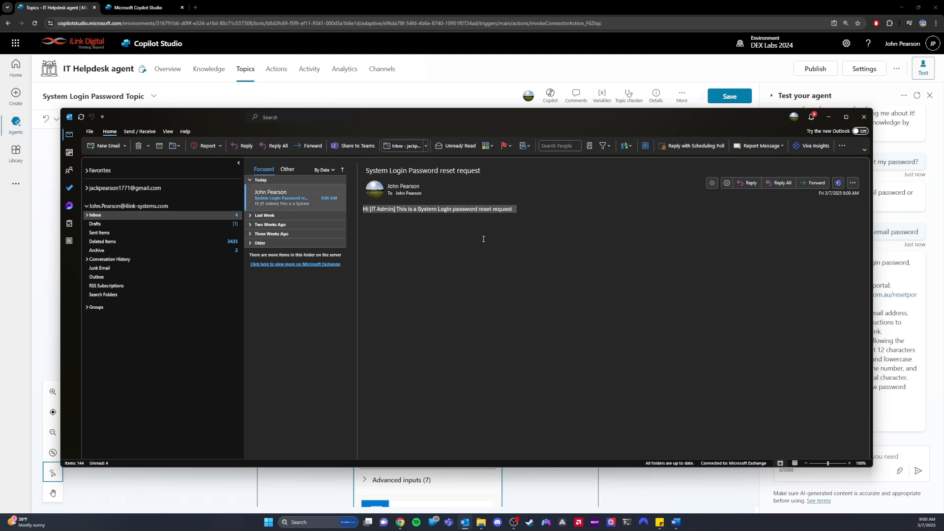